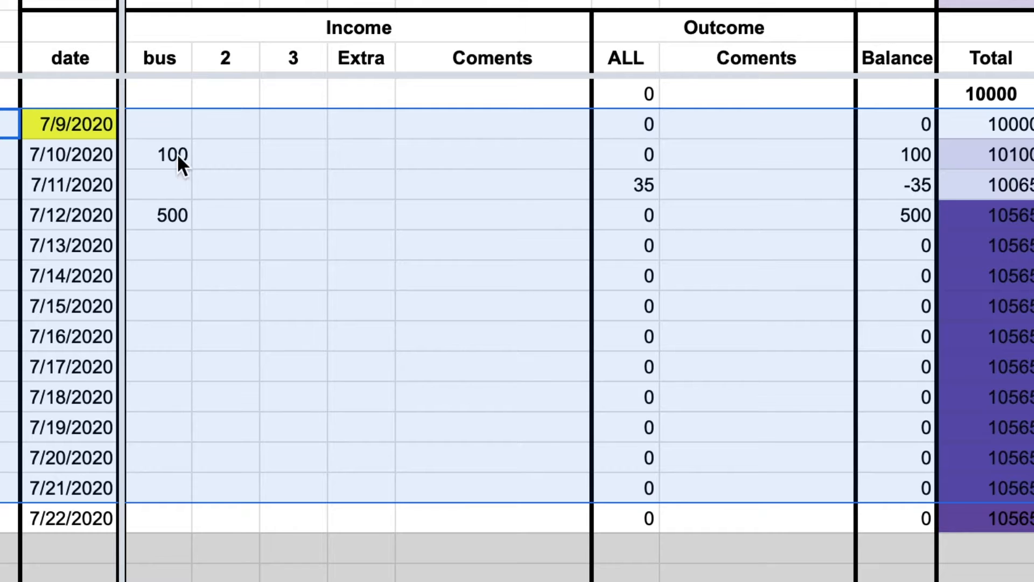
Examine the finished money tracker's daily rows from 7/9/2020 to 7/11/2020, its Income columns and their comments column
click(190, 232)
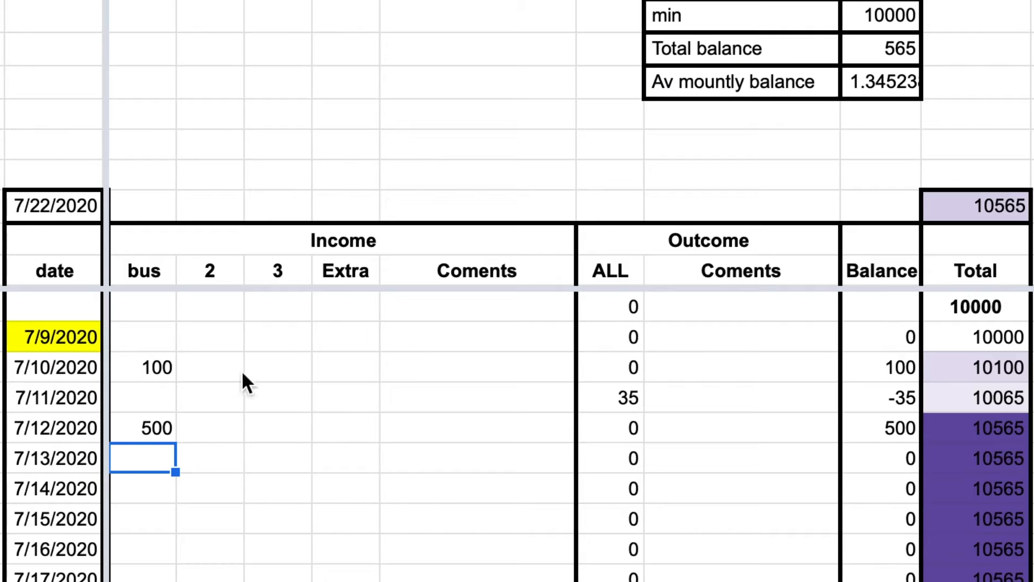
click(1, 125)
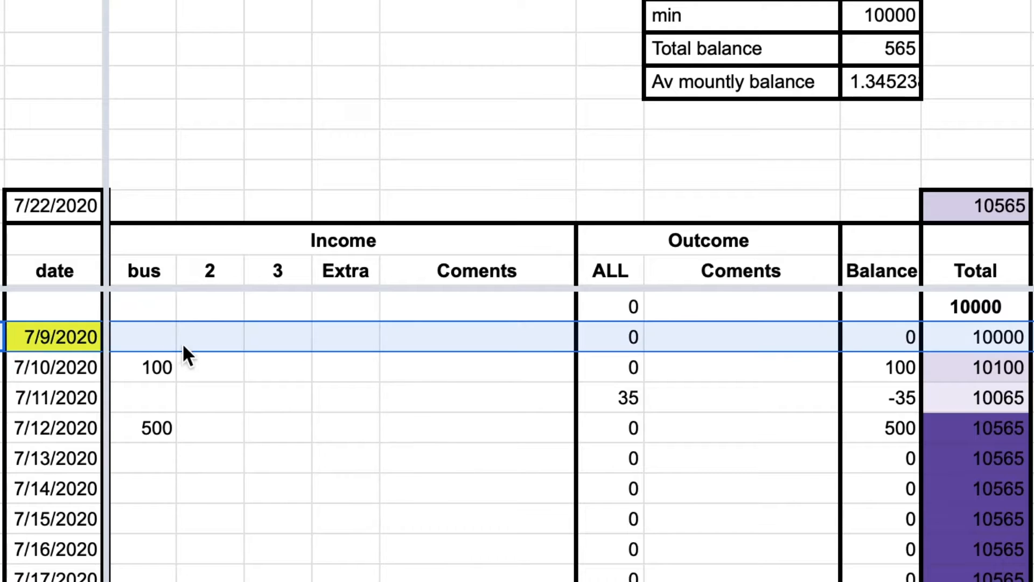
click(2, 368)
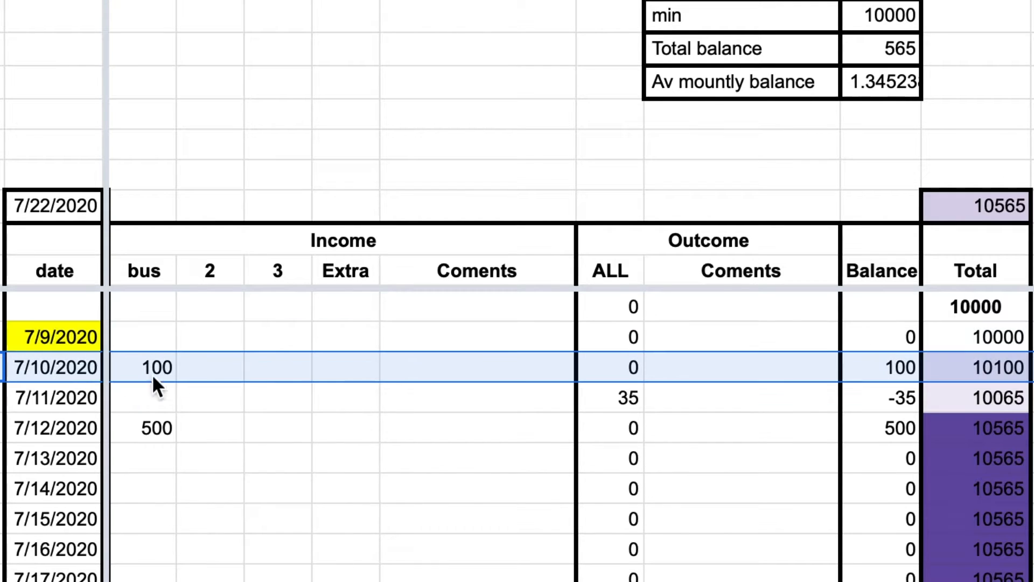
click(151, 377)
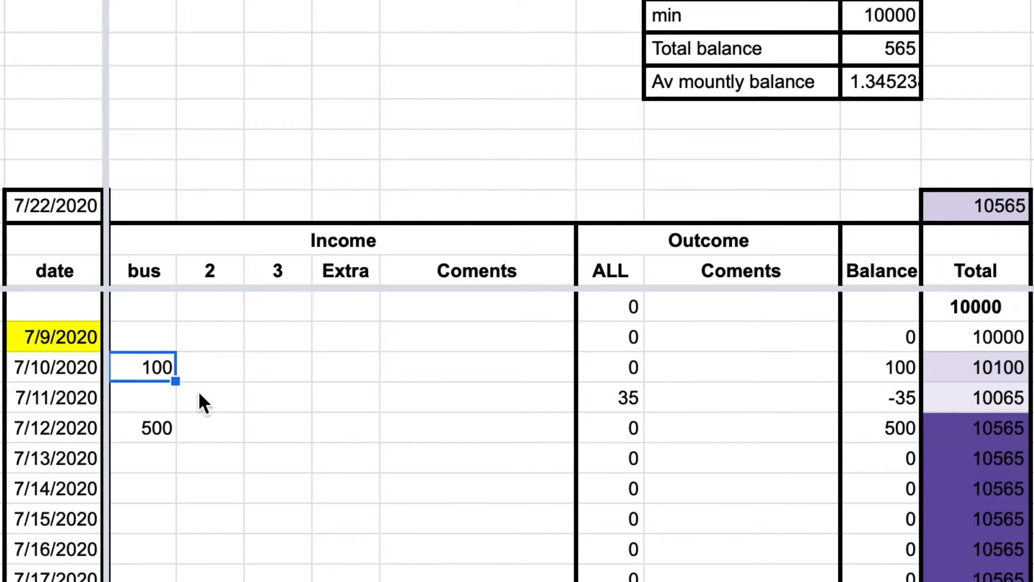
click(2, 398)
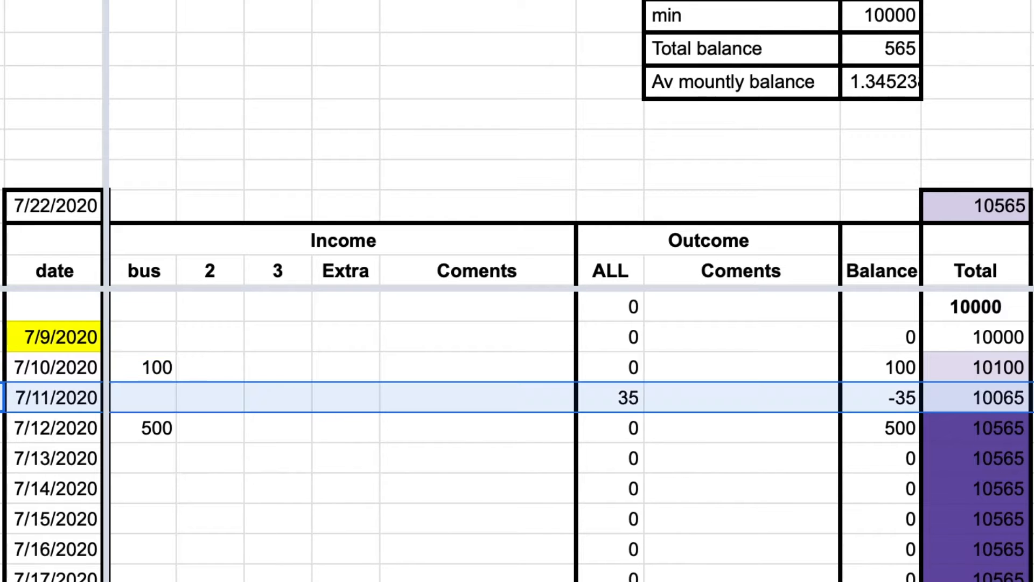
click(368, 484)
drag(143, 2, 485, 1)
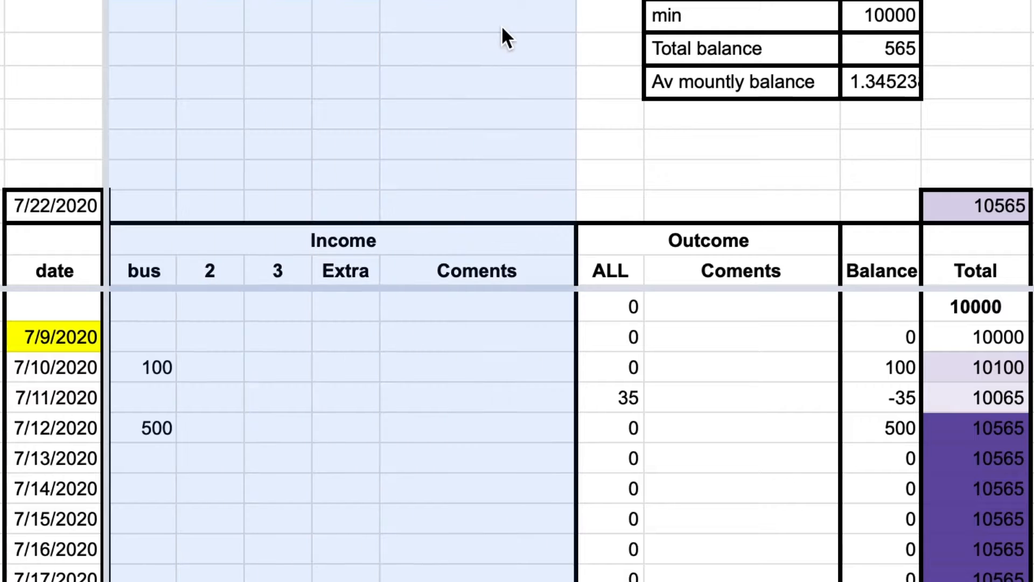
click(216, 1)
click(142, 1)
drag(143, 1, 345, 1)
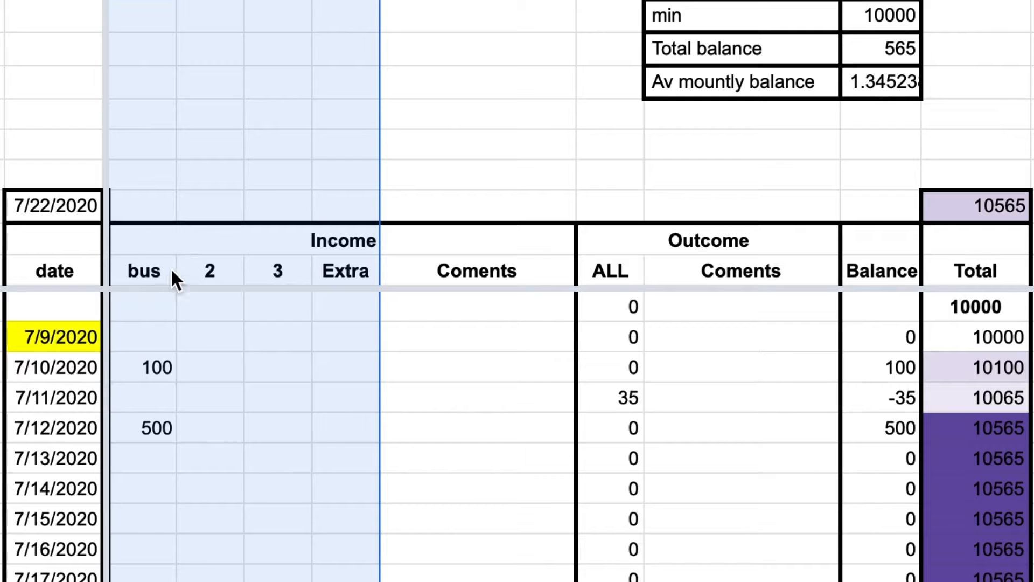
click(461, 301)
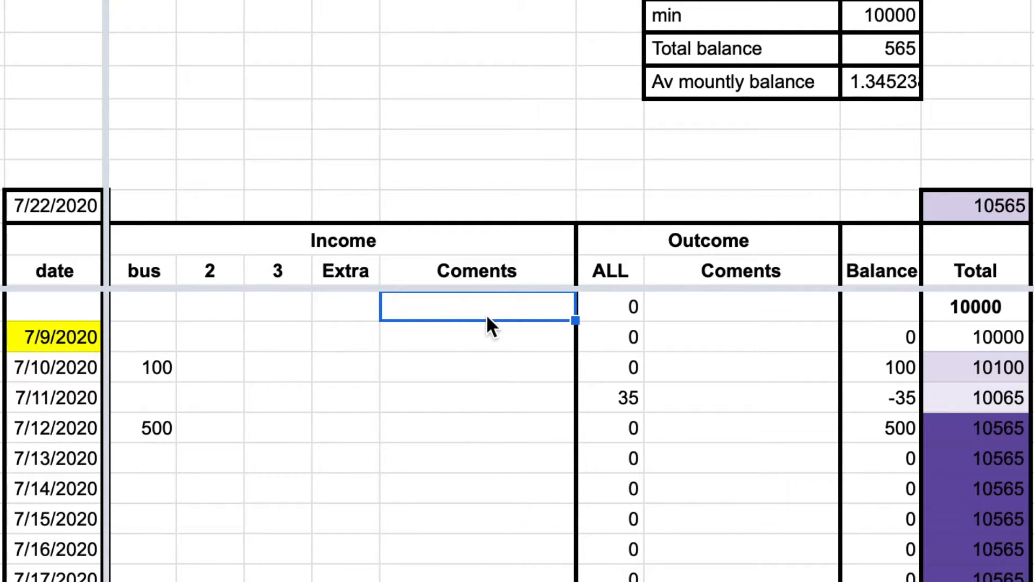
click(478, 1)
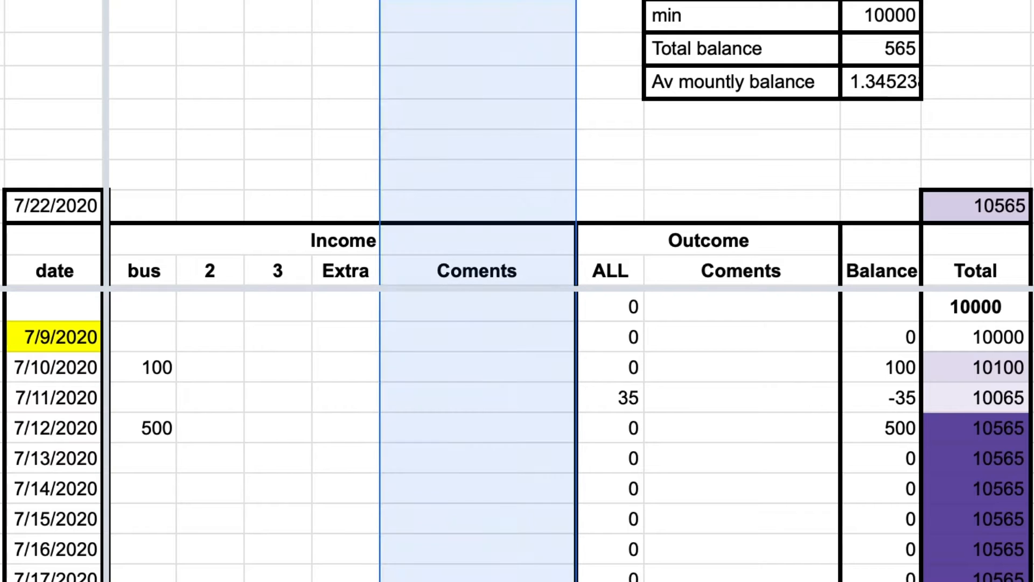
click(457, 312)
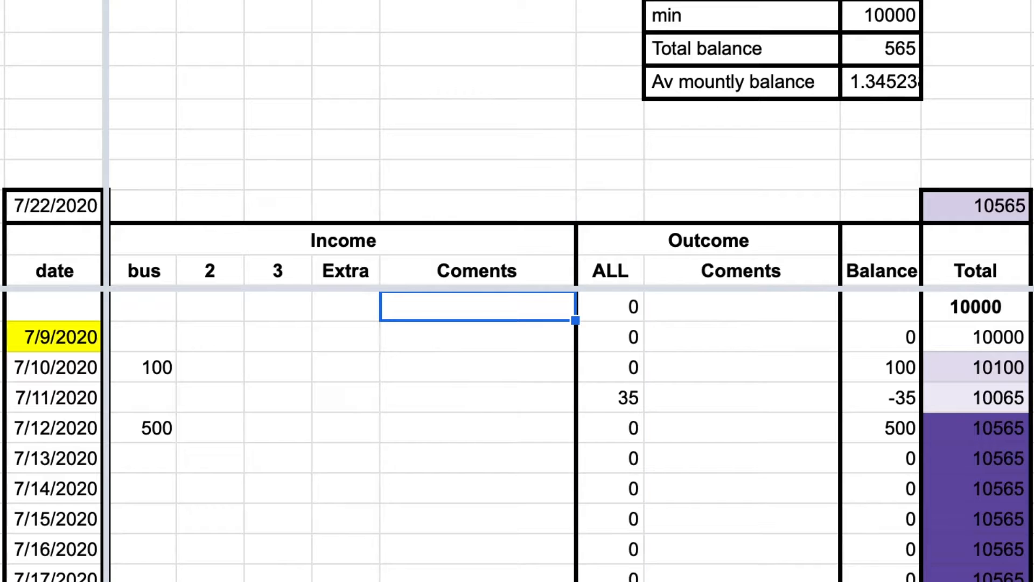
Examine the tracker's Outcome, Balance and Total columns, following the 7/10/2020 and 7/11/2020 rows
drag(610, 1, 742, 1)
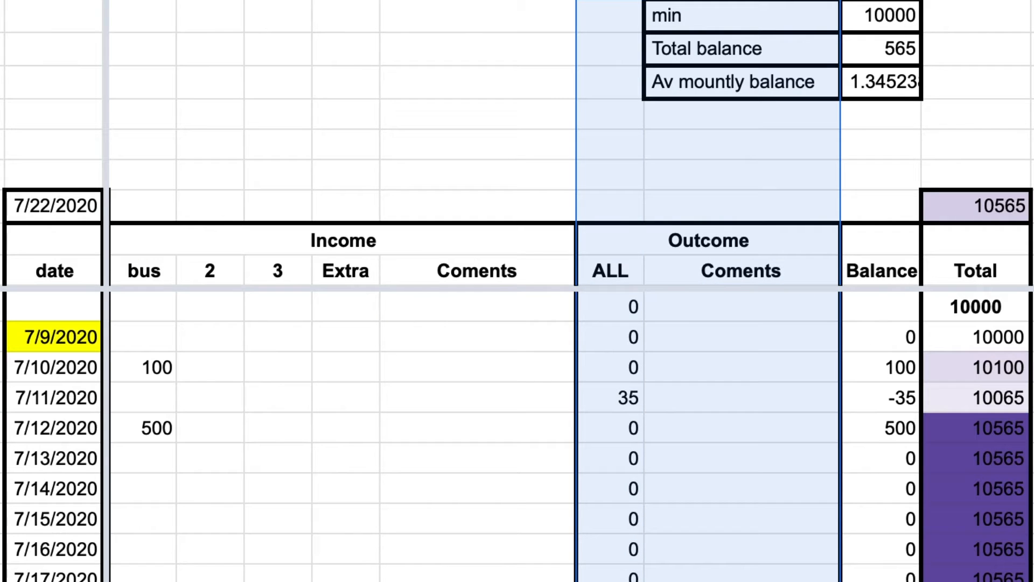
click(881, 1)
click(874, 351)
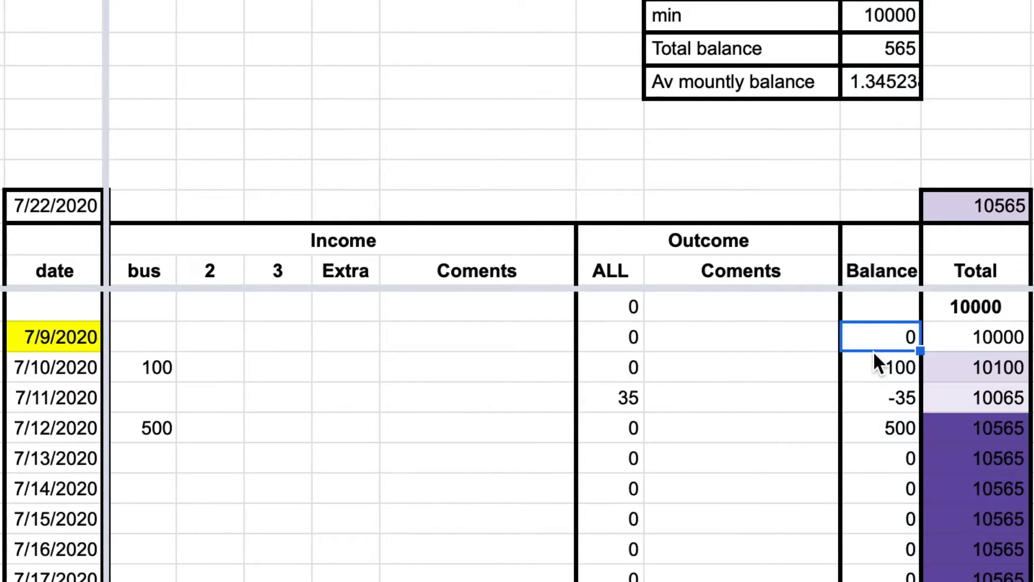
click(885, 367)
click(1, 367)
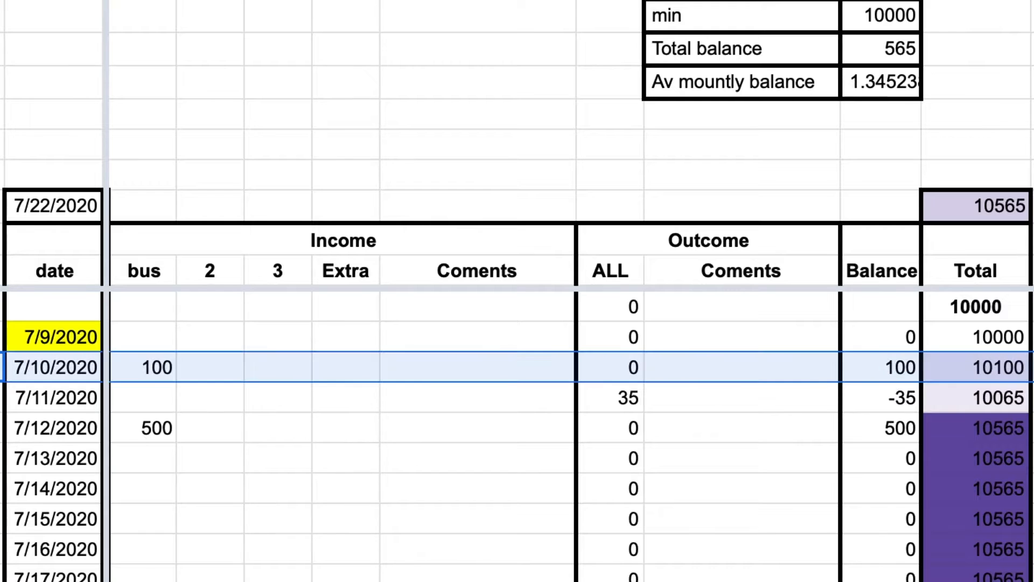
click(888, 366)
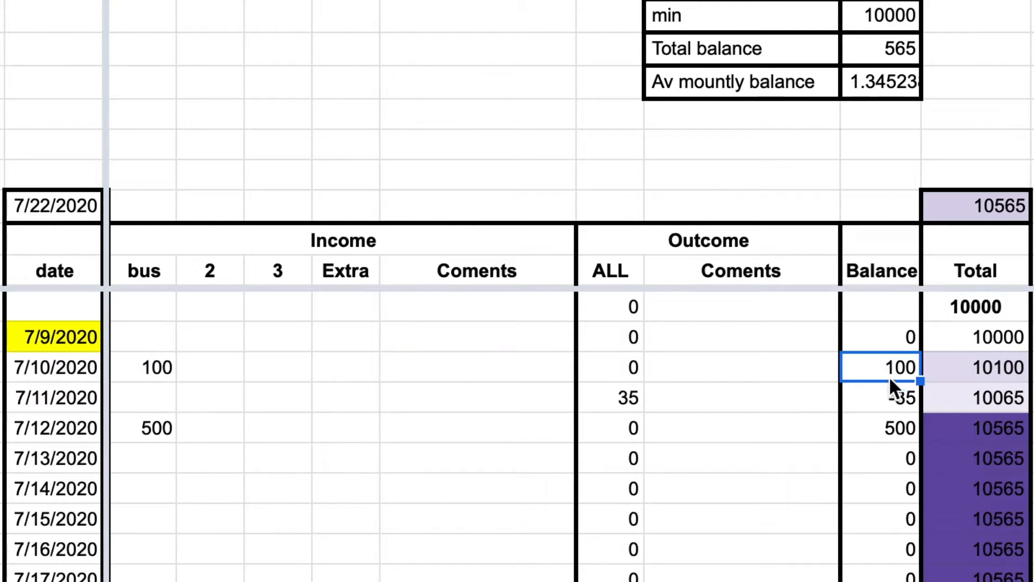
click(1017, 399)
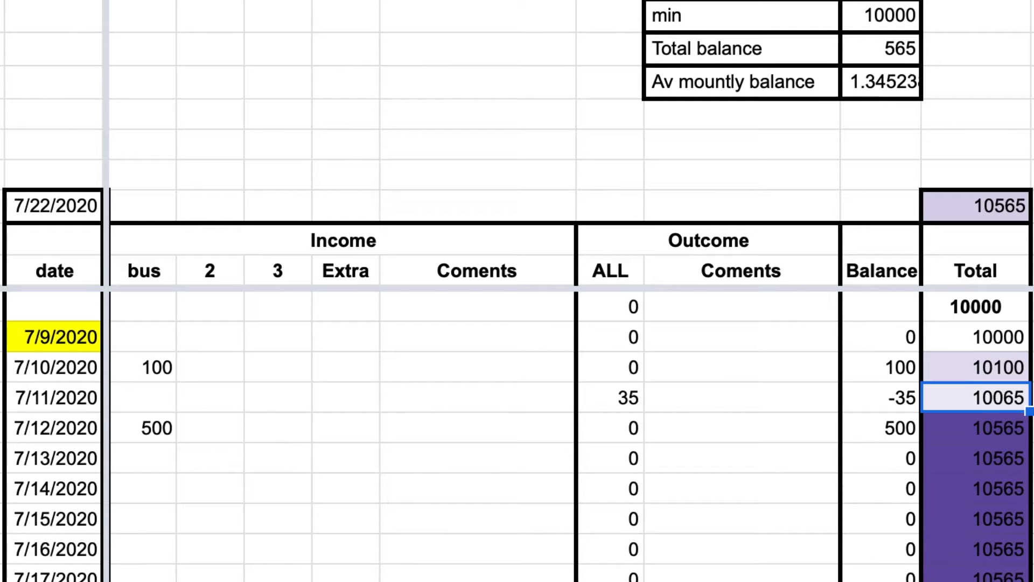
click(874, 135)
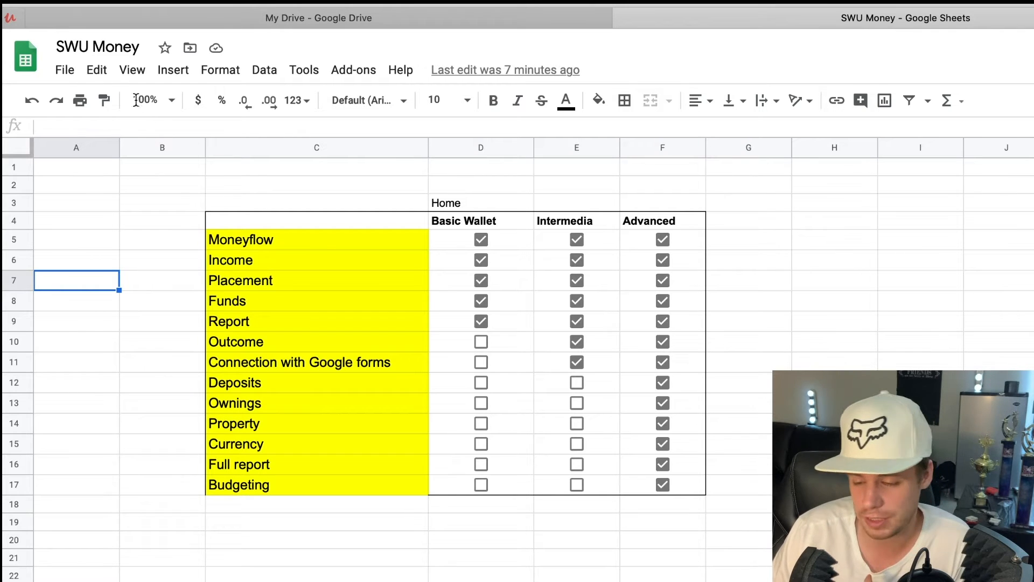
Rename the spreadsheet file as SWU Money
click(103, 47)
click(166, 167)
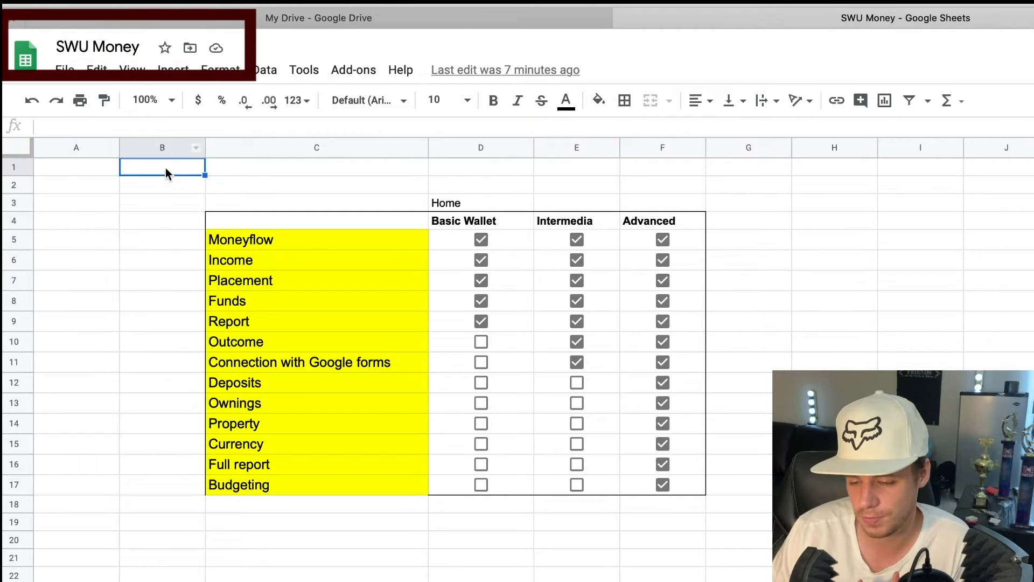
click(104, 48)
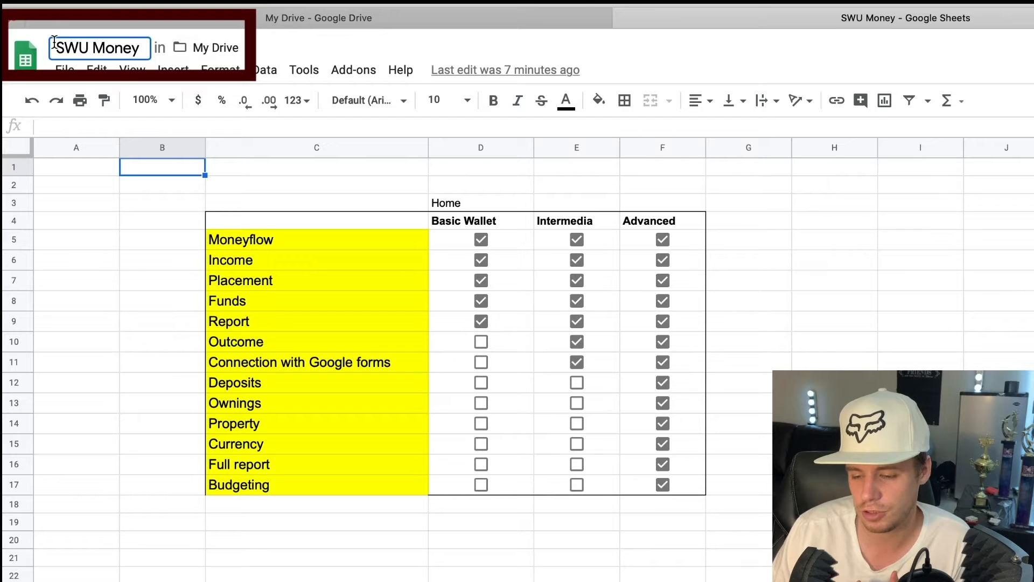
drag(55, 48, 158, 44)
text(nmbm,)
key(BackSpace)
key(BackSpace)
key(BackSpace)
key(BackSpace)
key(BackSpace)
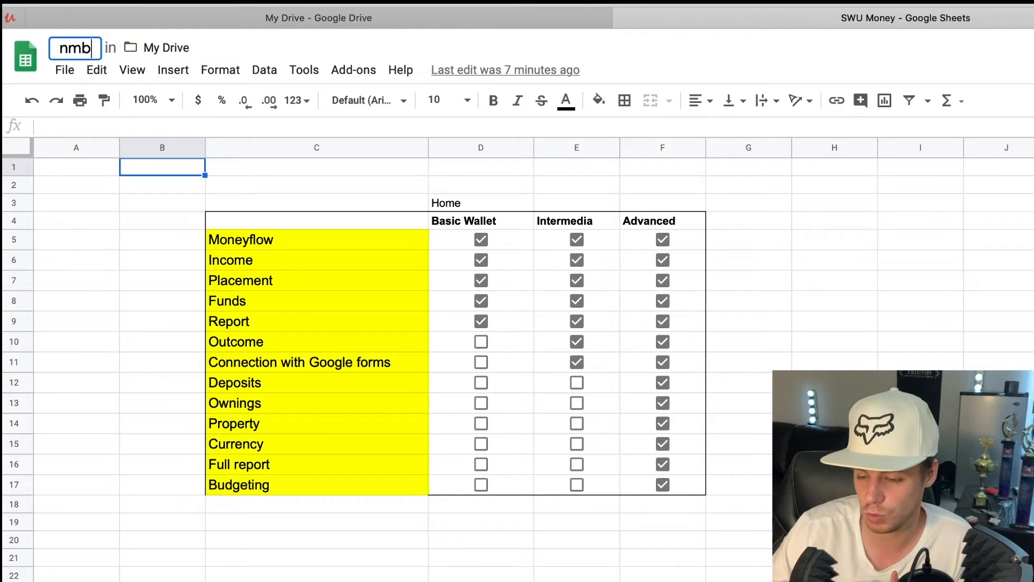
text(SWU Momoney)
key(Return)
click(133, 48)
double_click(133, 49)
click(133, 49)
key(BackSpace)
key(BackSpace)
key(Return)
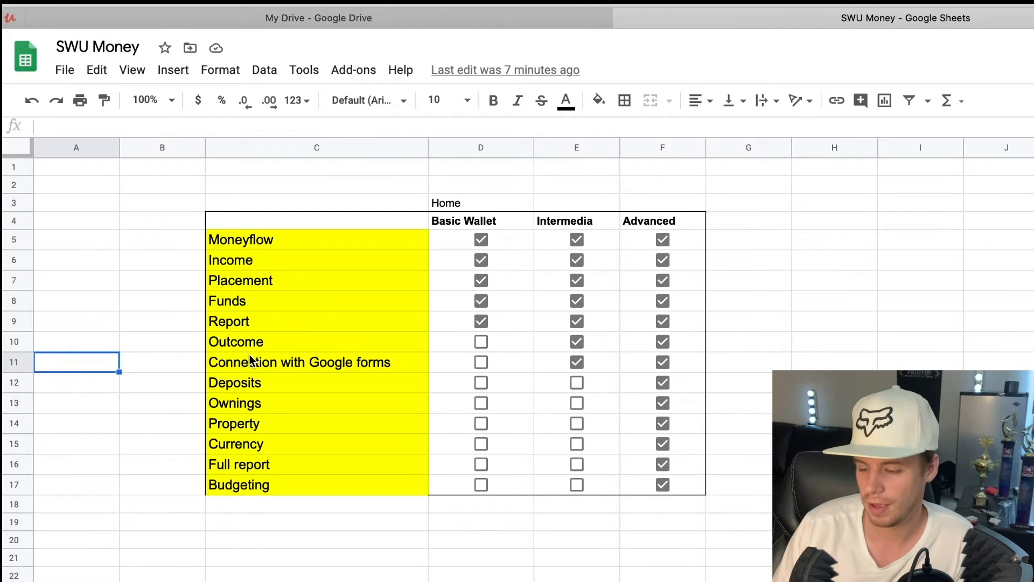
Add a new sheet to the spreadsheet and name it Moneyflow
click(345, 581)
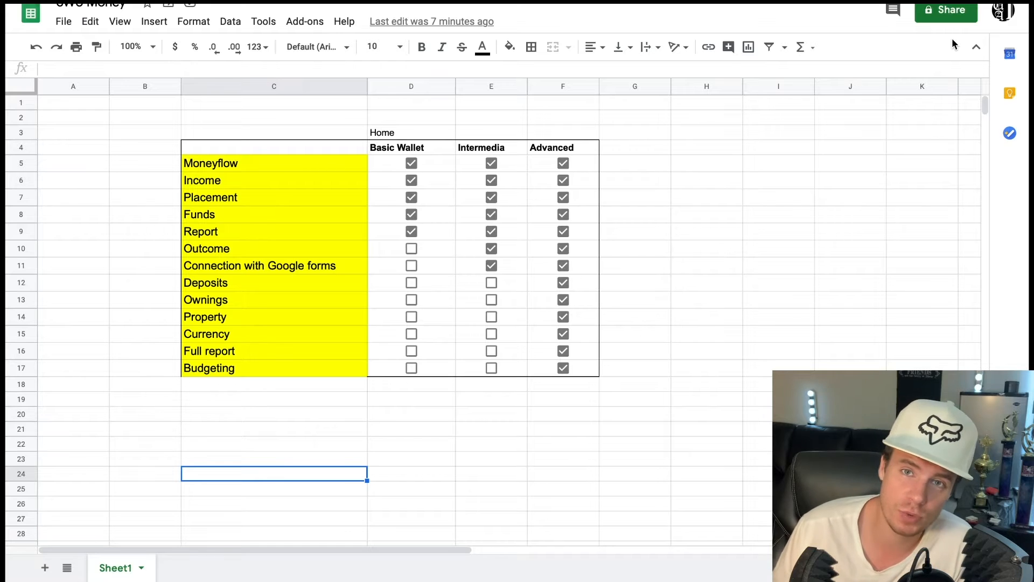
click(557, 445)
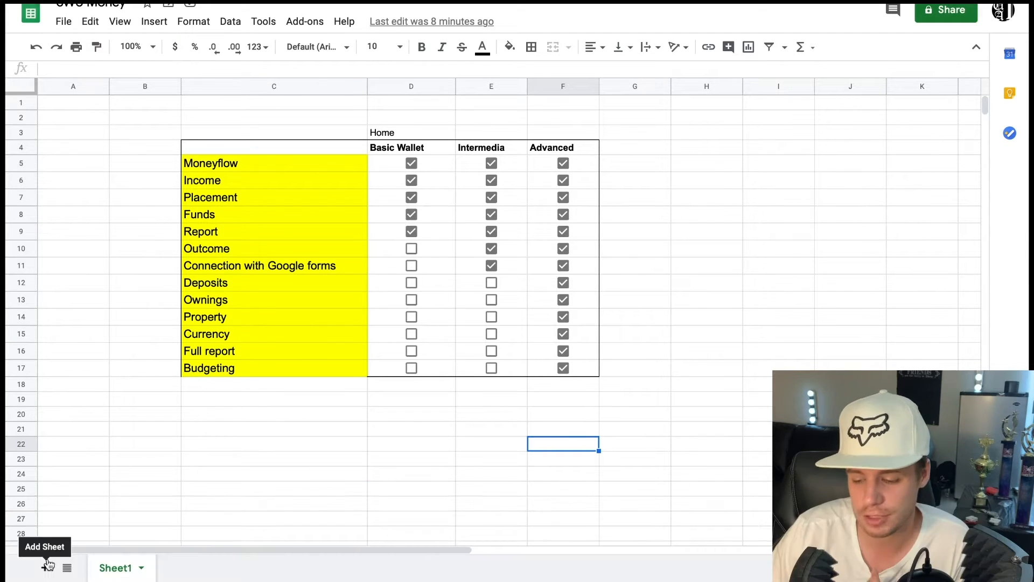
click(46, 569)
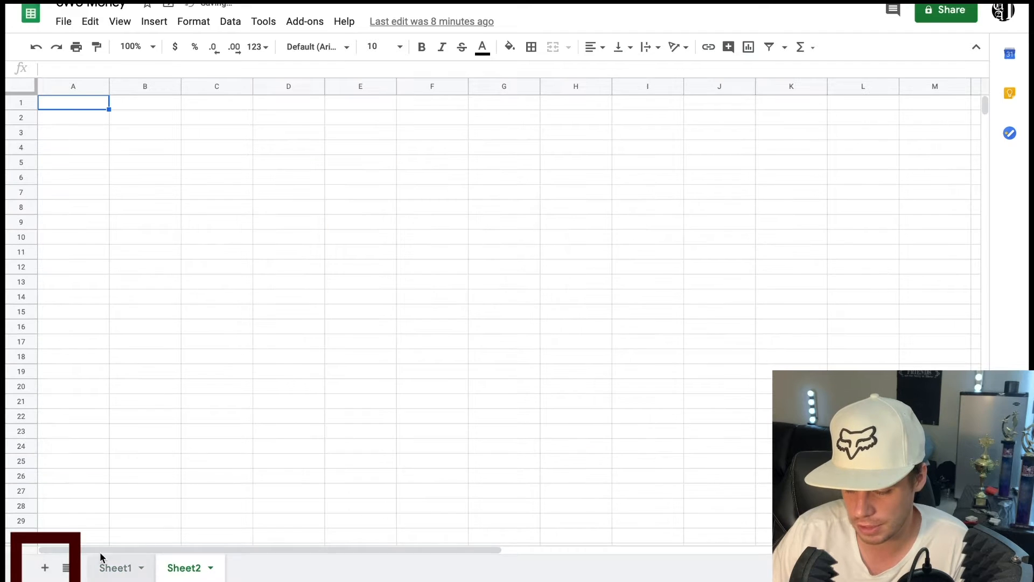
double_click(185, 569)
text(Mone)
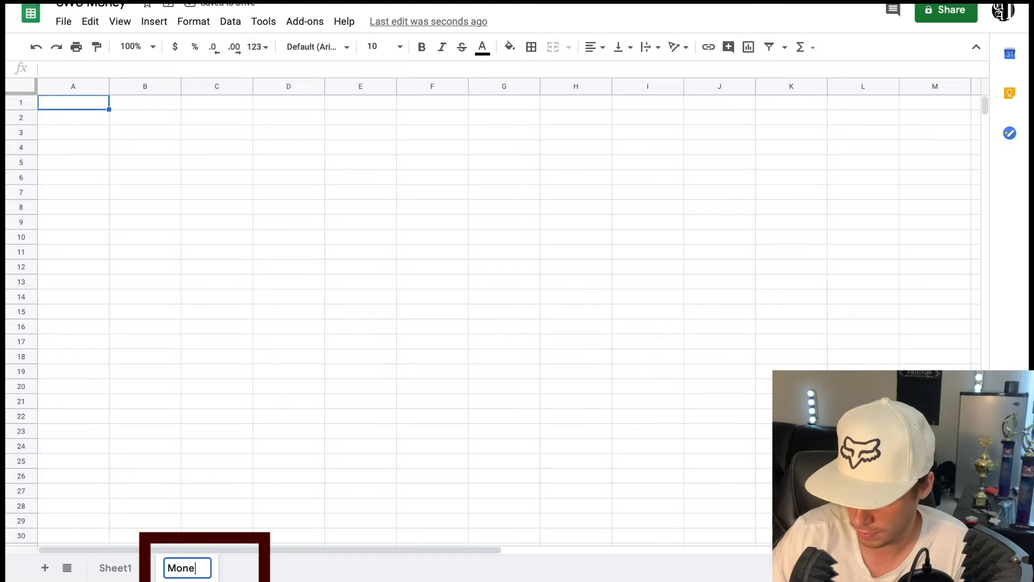
text(yflow)
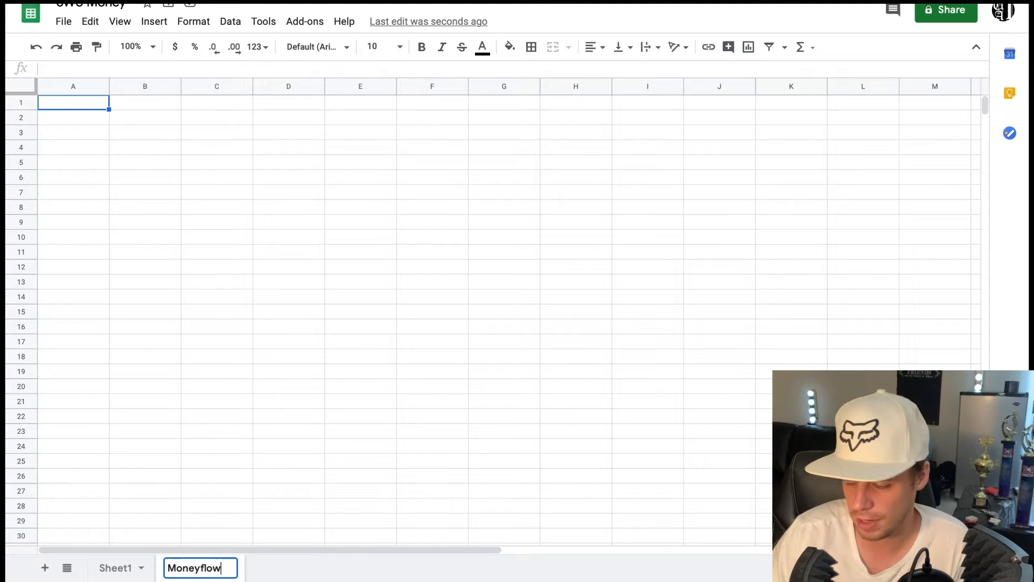
key(Return)
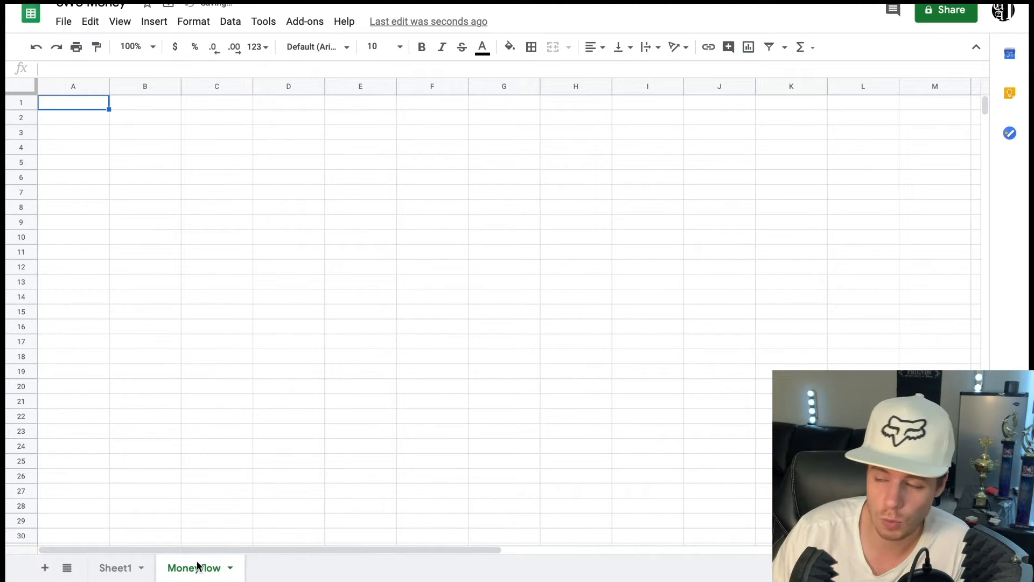
Enter the header date in cell B10 of the Moneyflow sheet
click(234, 326)
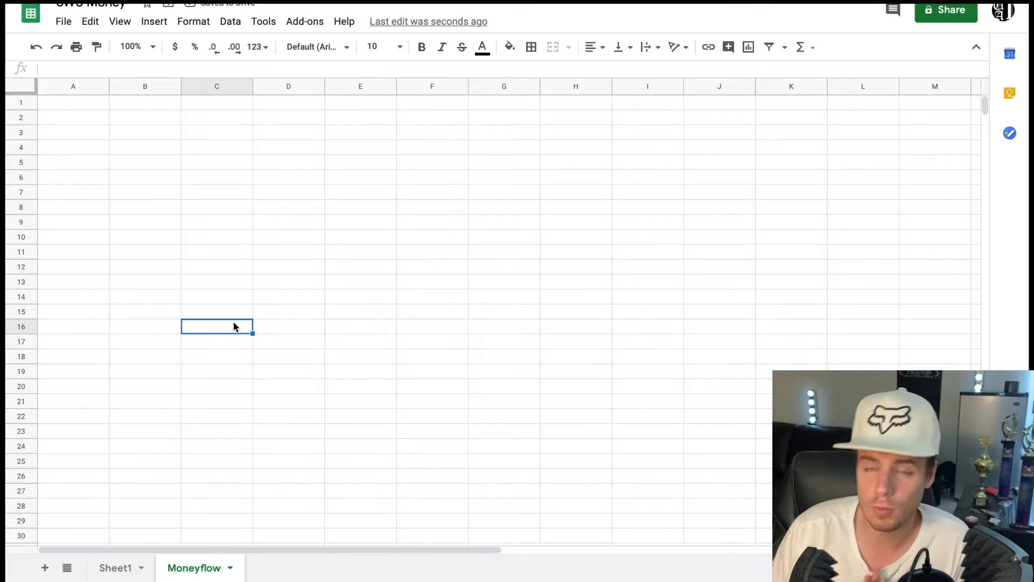
click(136, 237)
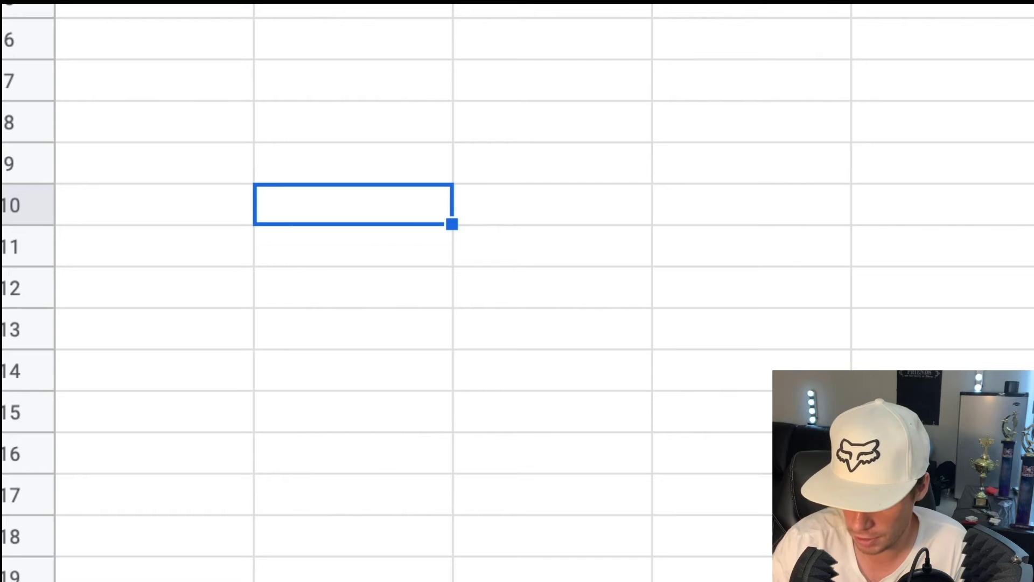
text(date)
key(Return)
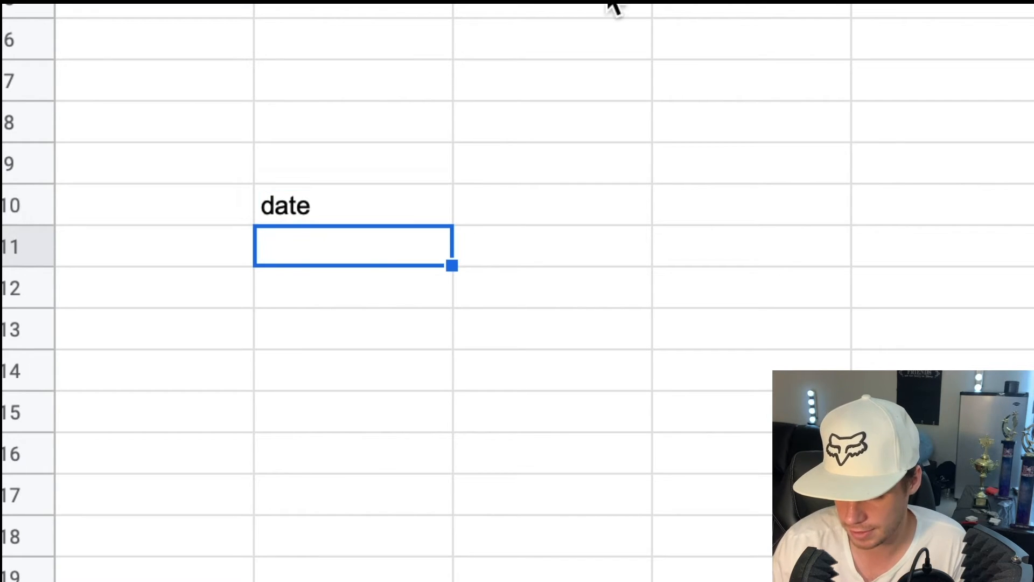
Enter the income column headers 1, 2, 3, Extra and Coments in cells C10 to G10
click(582, 195)
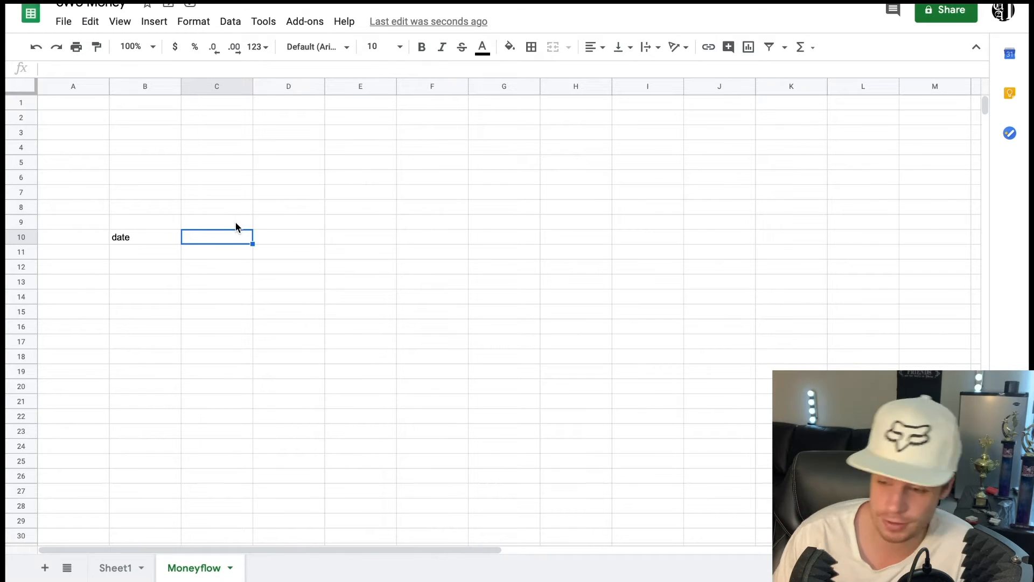
text(1)
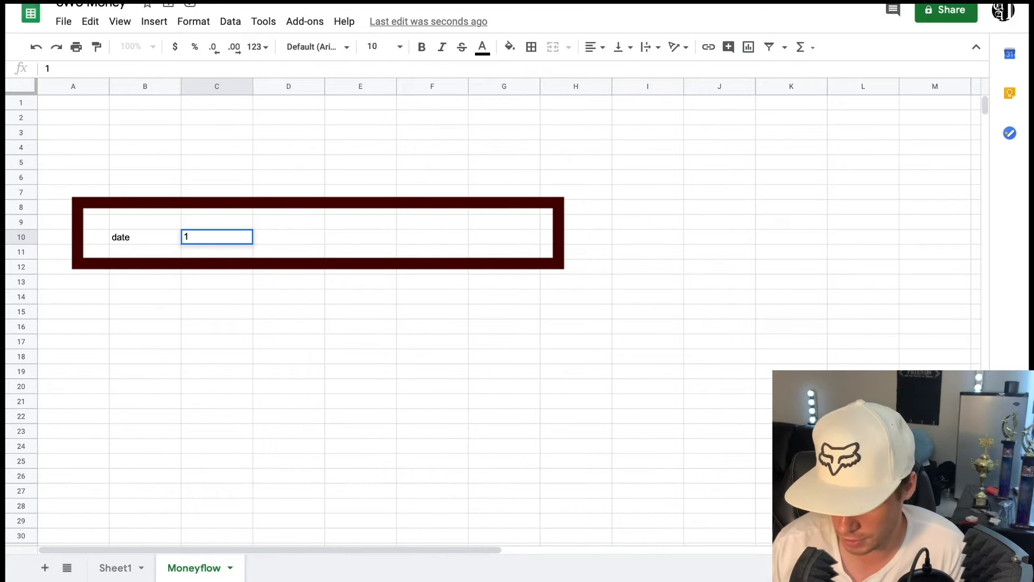
key(Tab)
text(2)
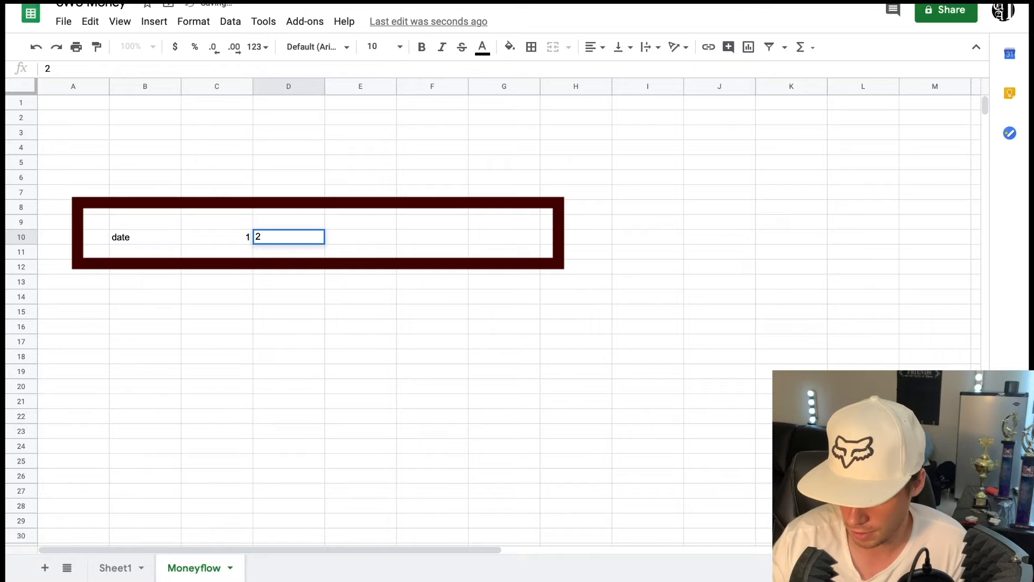
key(Tab)
text(3)
key(Tab)
text(Extra)
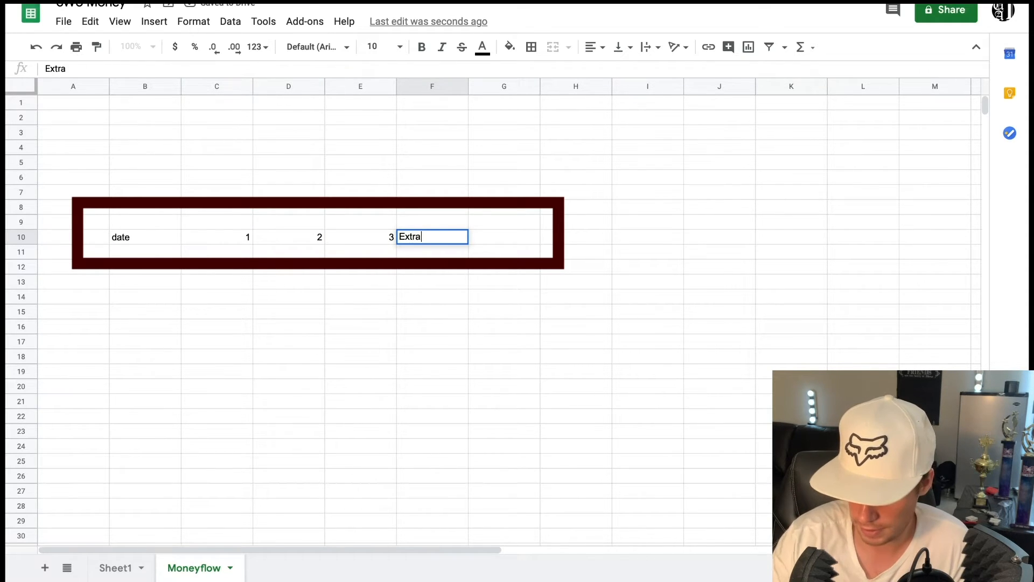
key(Tab)
text(Coments)
key(Return)
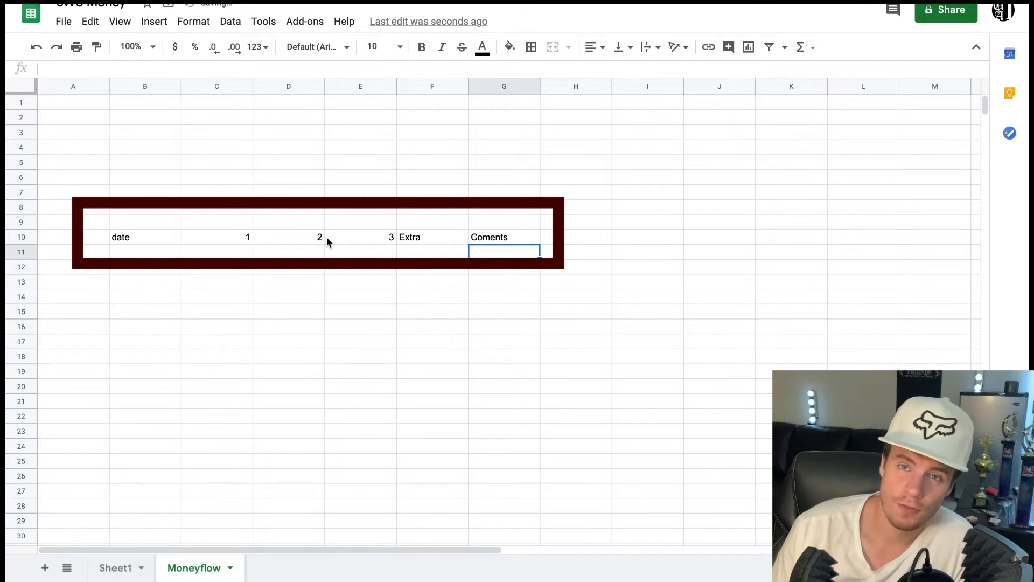
Merge cells C9 to G9 above the income columns and enter the heading Incoome
drag(216, 221, 509, 217)
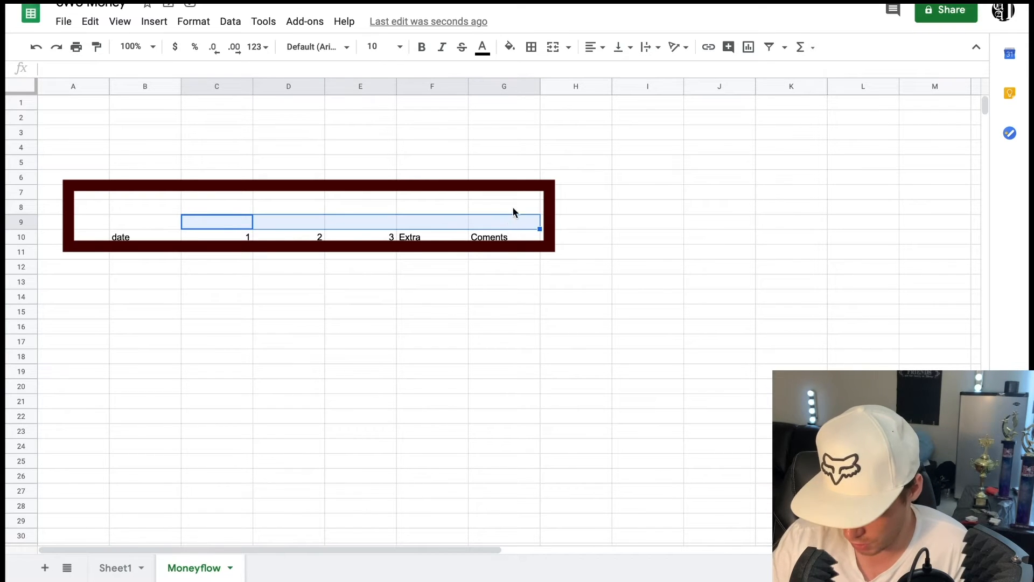
click(556, 50)
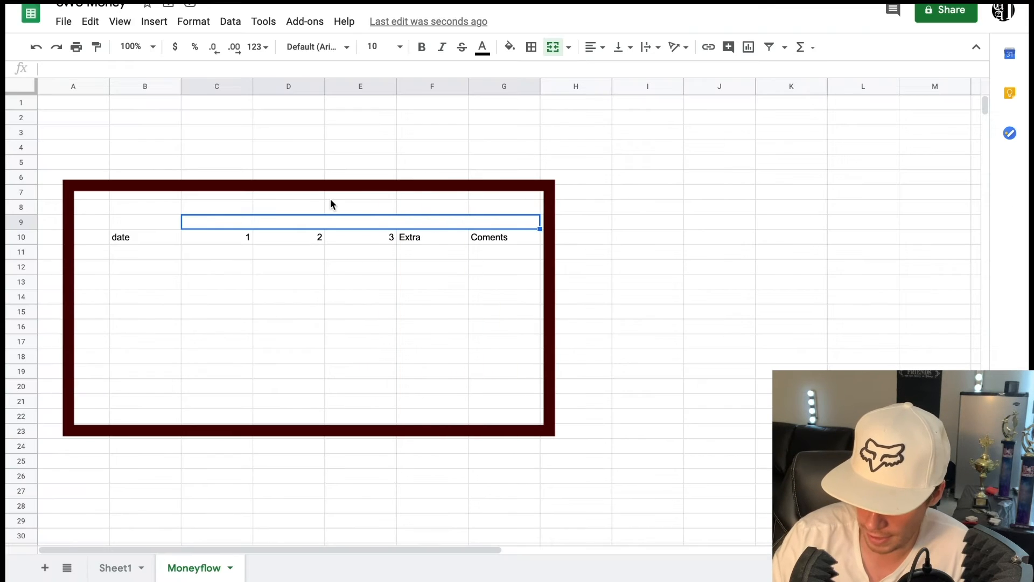
text(Incoom)
key(BackSpace)
text(ome)
key(Return)
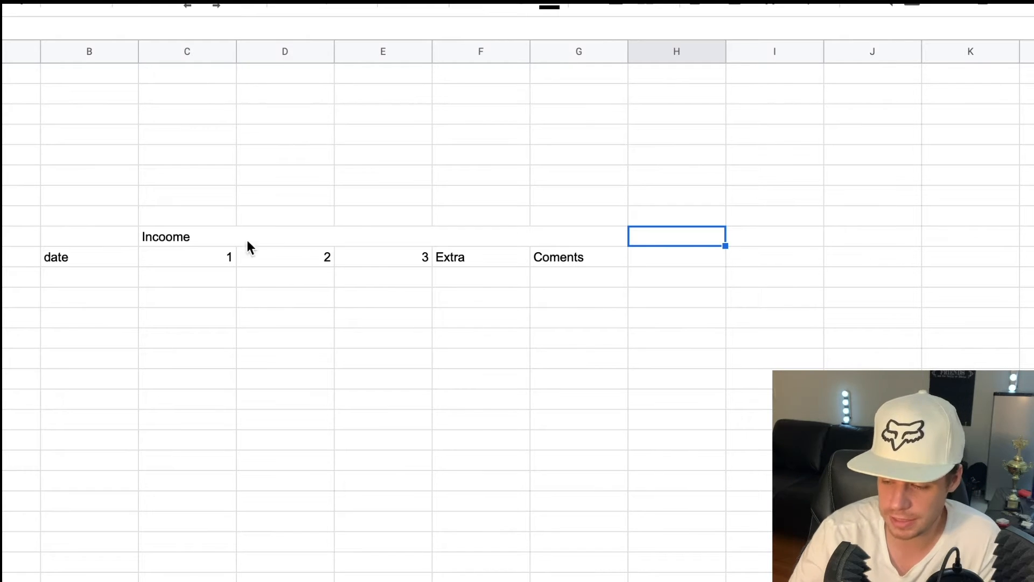
Copy the income header block C9:G10 and paste it starting at cell H9
click(149, 236)
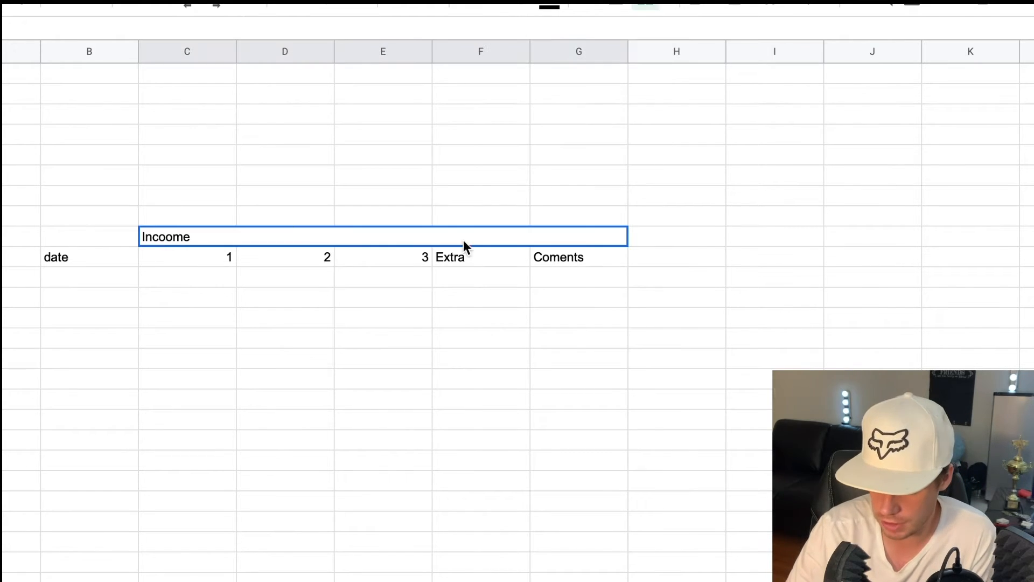
drag(456, 240, 494, 254)
key(ctrl+c)
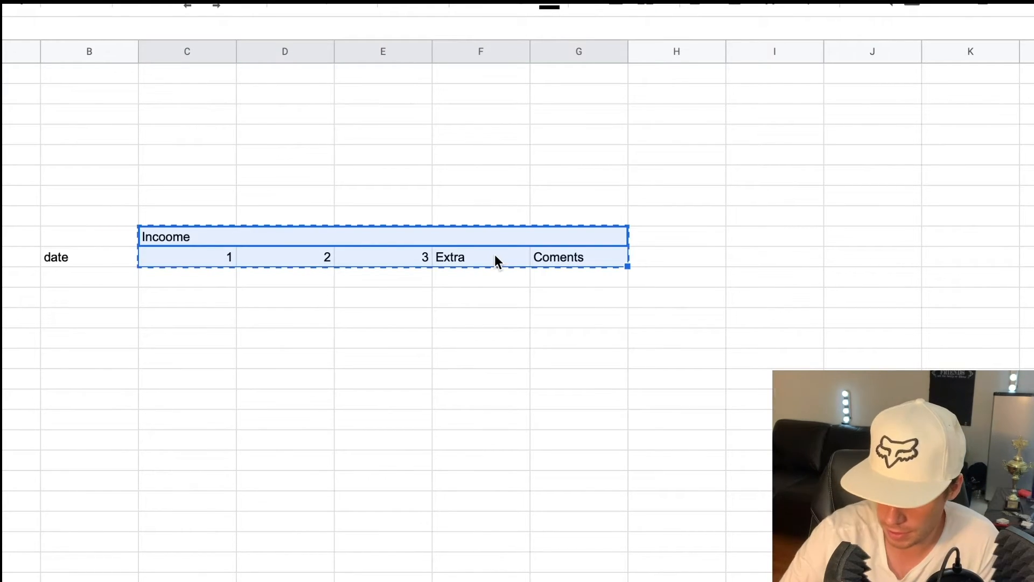
click(702, 237)
key(ctrl+v)
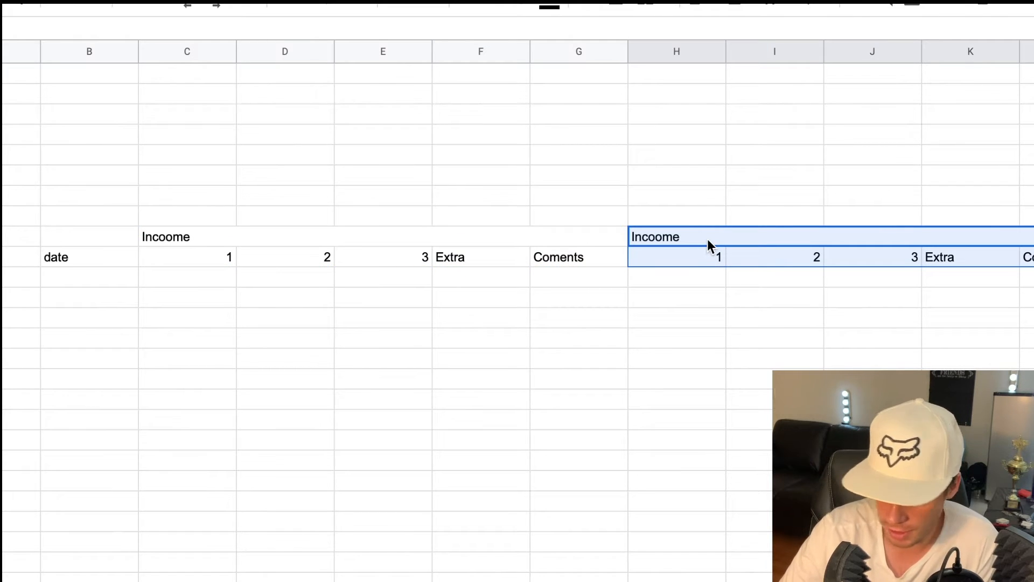
Change the heading of the pasted block in H9 to Outcome
click(707, 237)
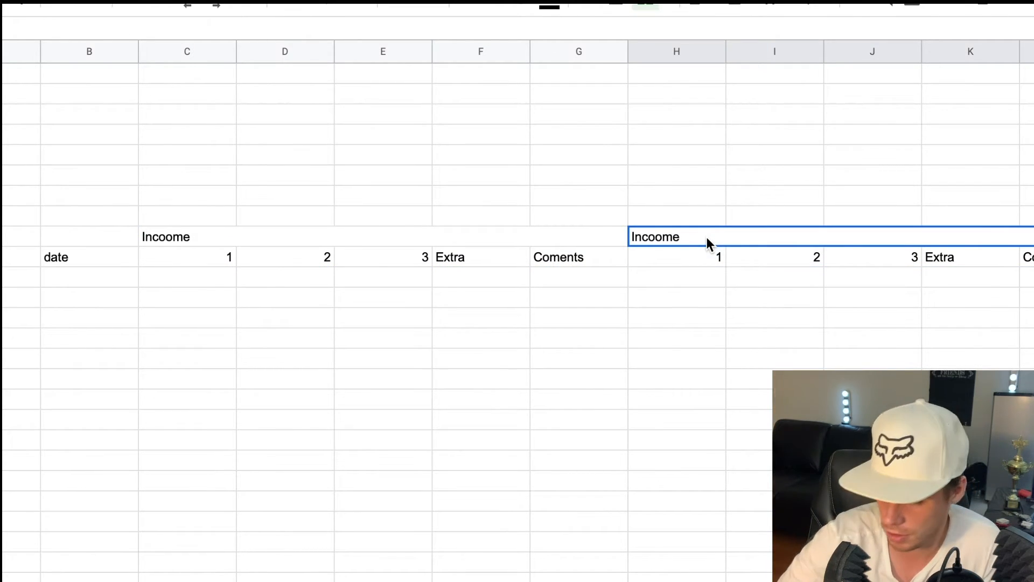
text(Outcome)
click(774, 297)
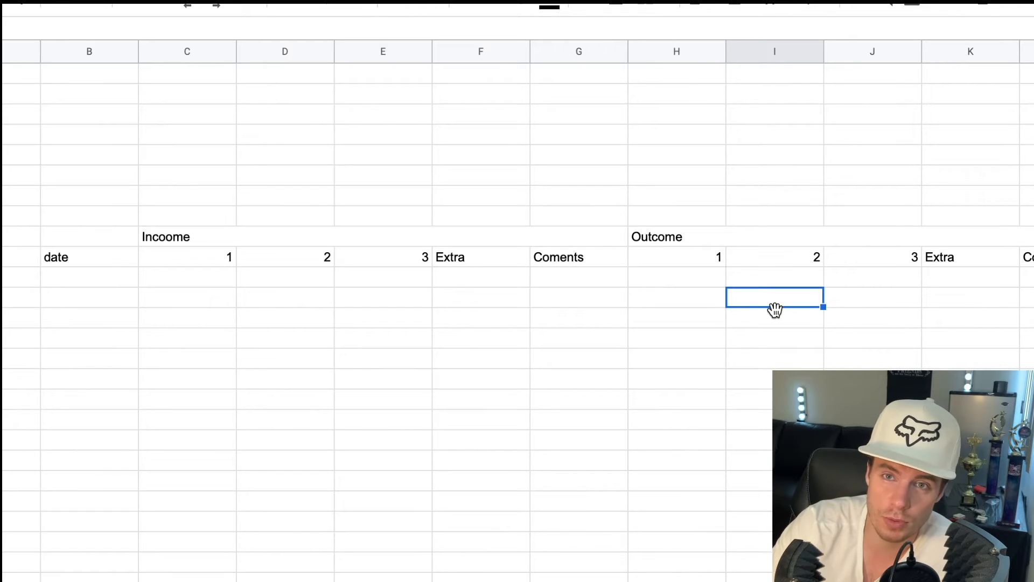
Enter the headers Balance in M10 and Total in N10, following the outcome columns
scroll(641, 441, right, 4)
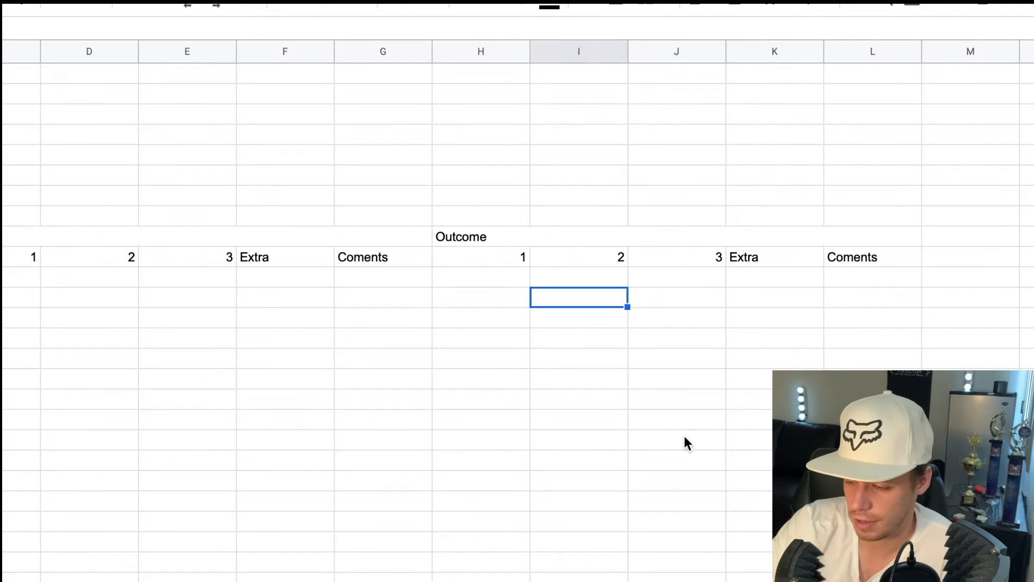
click(771, 255)
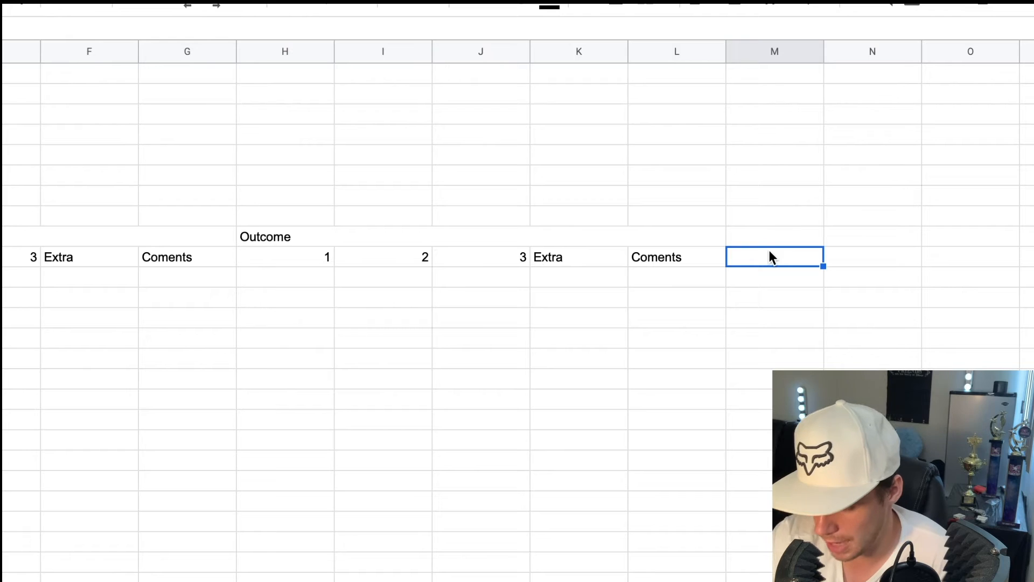
text(Balne)
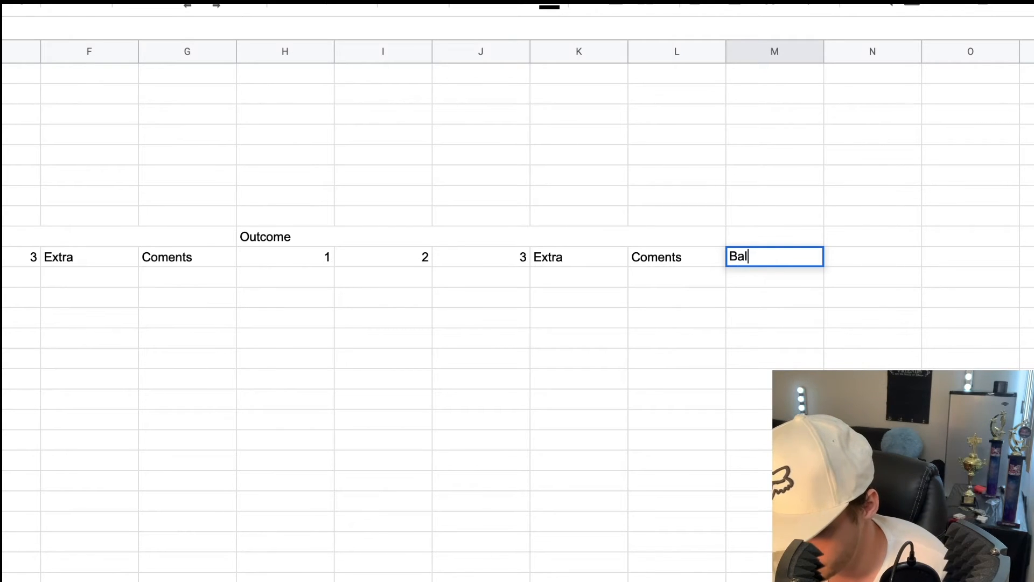
key(BackSpace)
key(BackSpace)
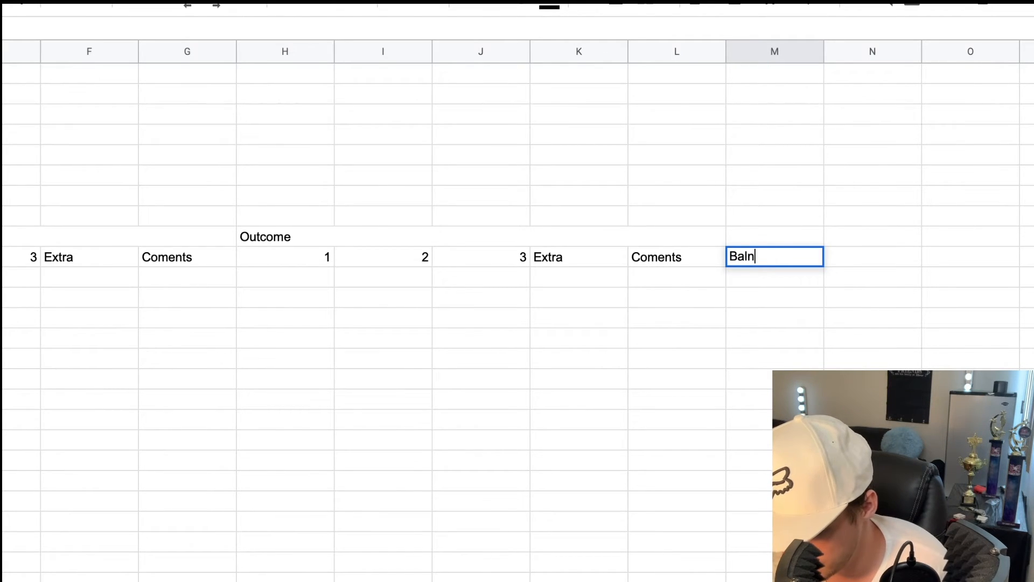
text(ance)
key(Tab)
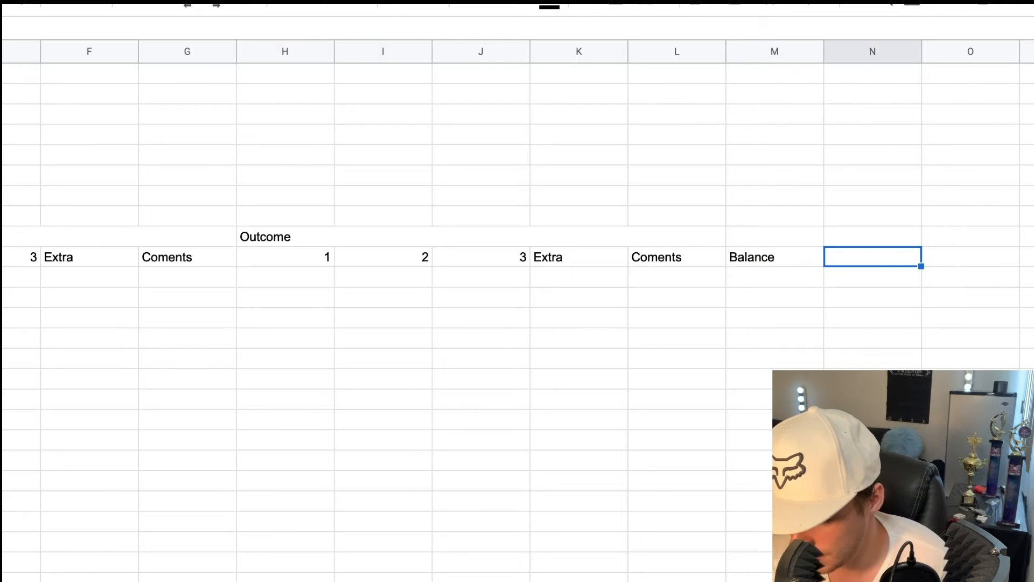
text(Total)
click(851, 359)
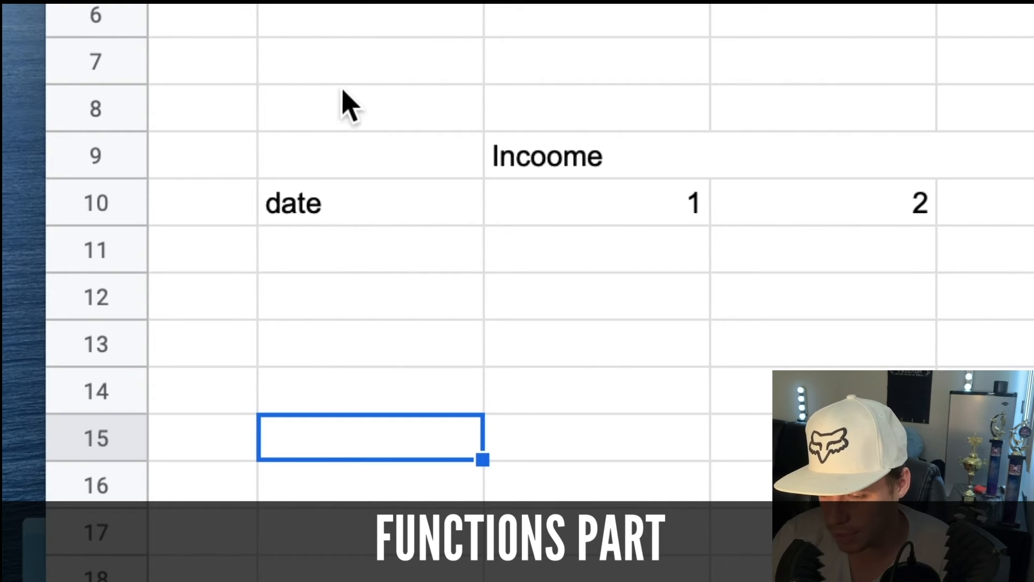
Enter the formula =today() in cell B12 under the date header
click(332, 296)
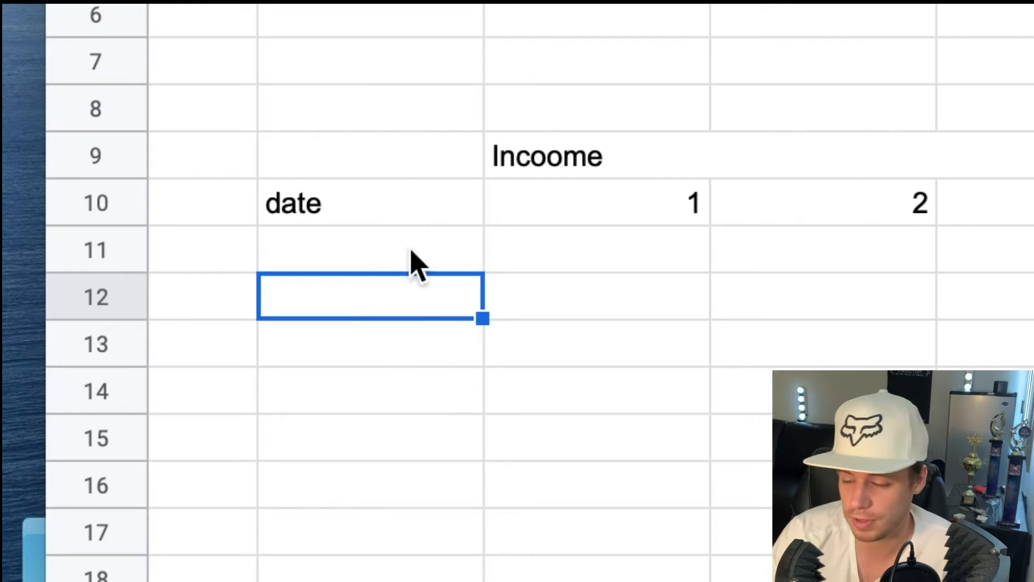
text(=ta)
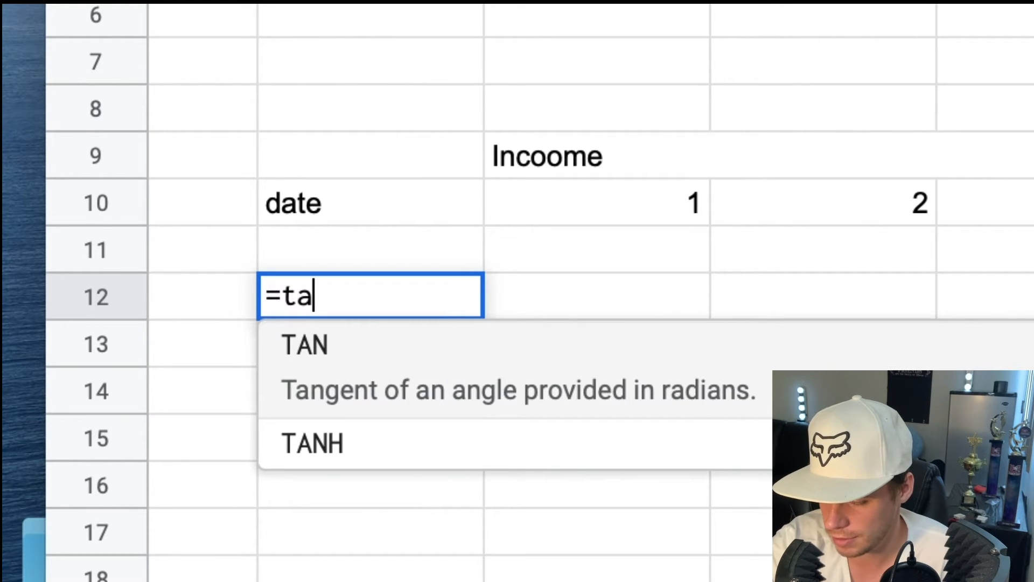
key(BackSpace)
text(0)
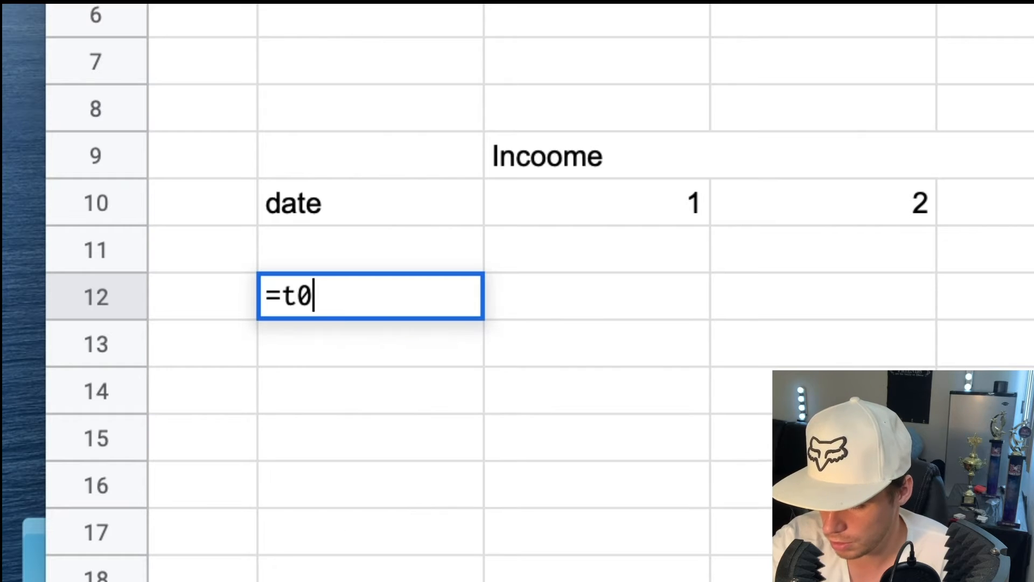
key(BackSpace)
text(oday()
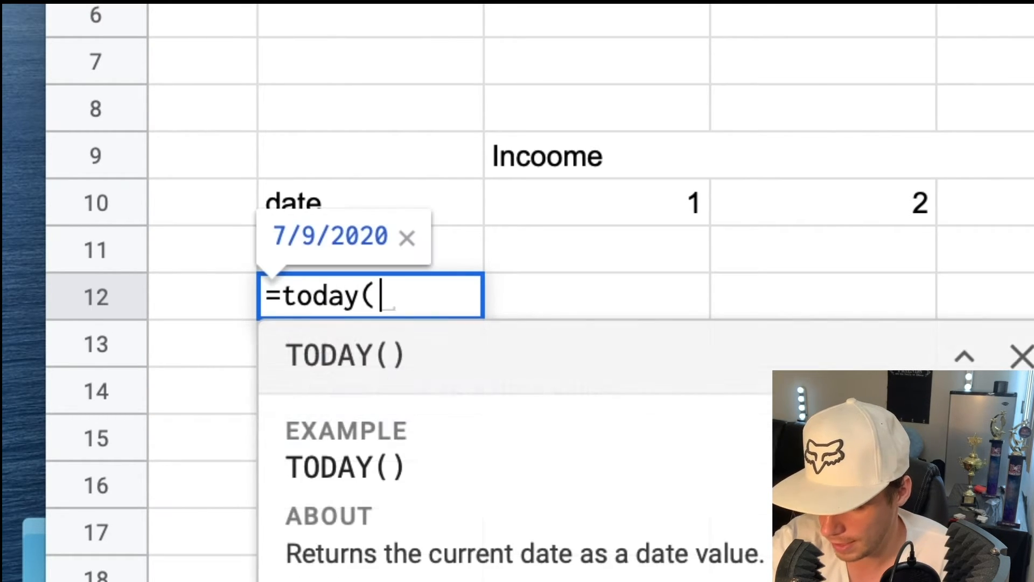
text())
key(Return)
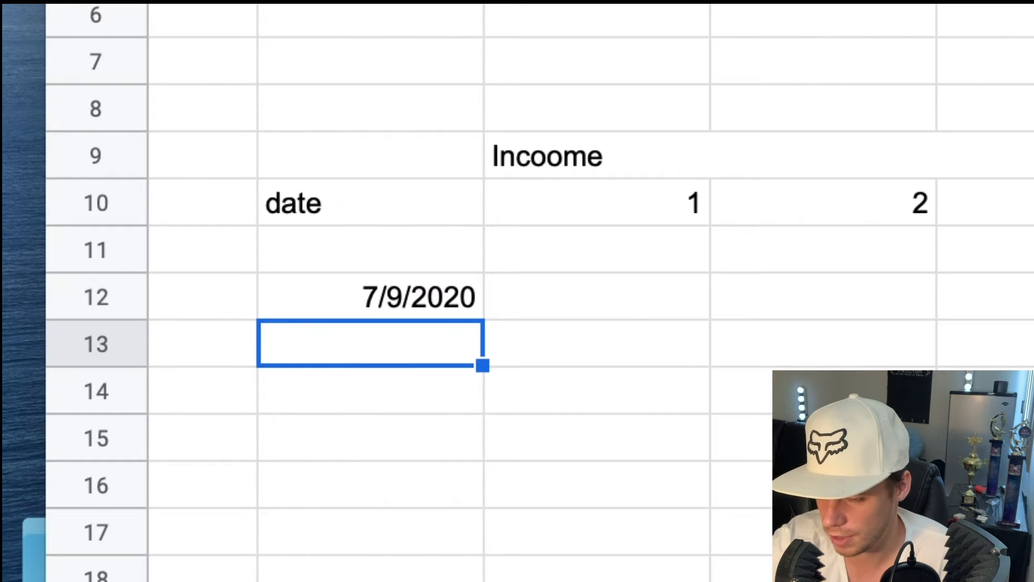
Start the Balance formula in cell M12 with the sum of the income cells, =sum(C12:F12)
click(376, 304)
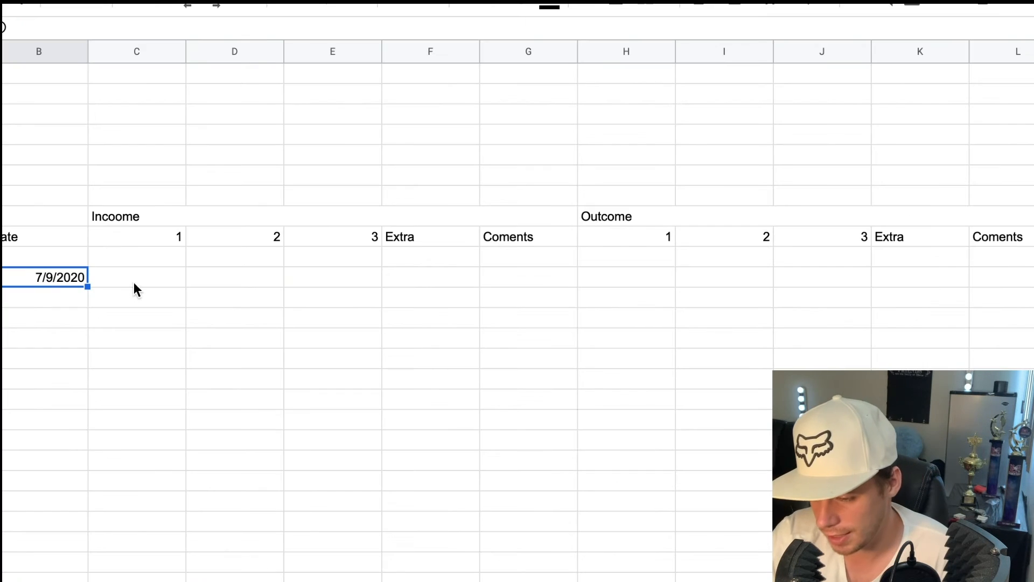
click(139, 280)
scroll(539, 285, right, 5)
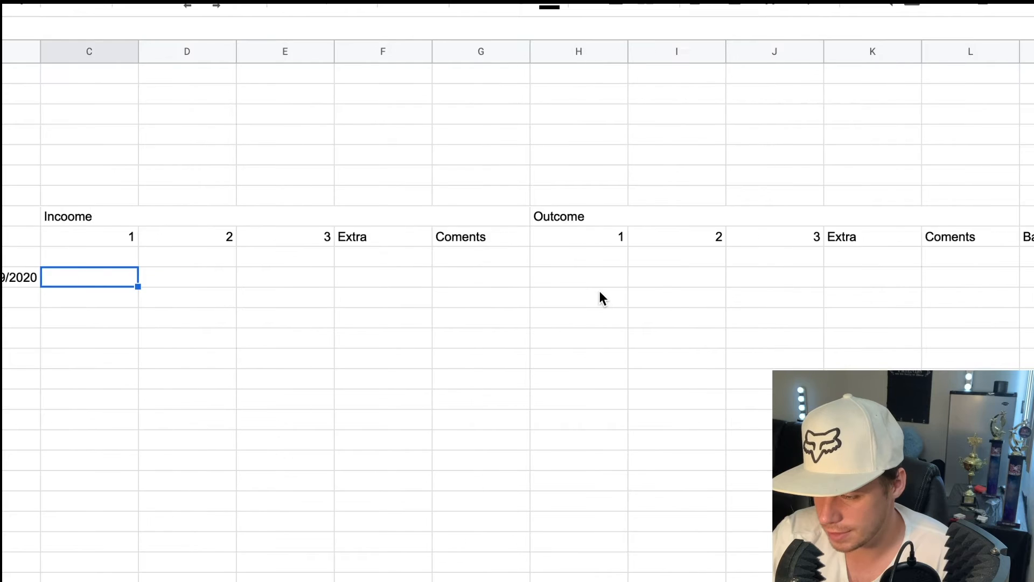
click(855, 280)
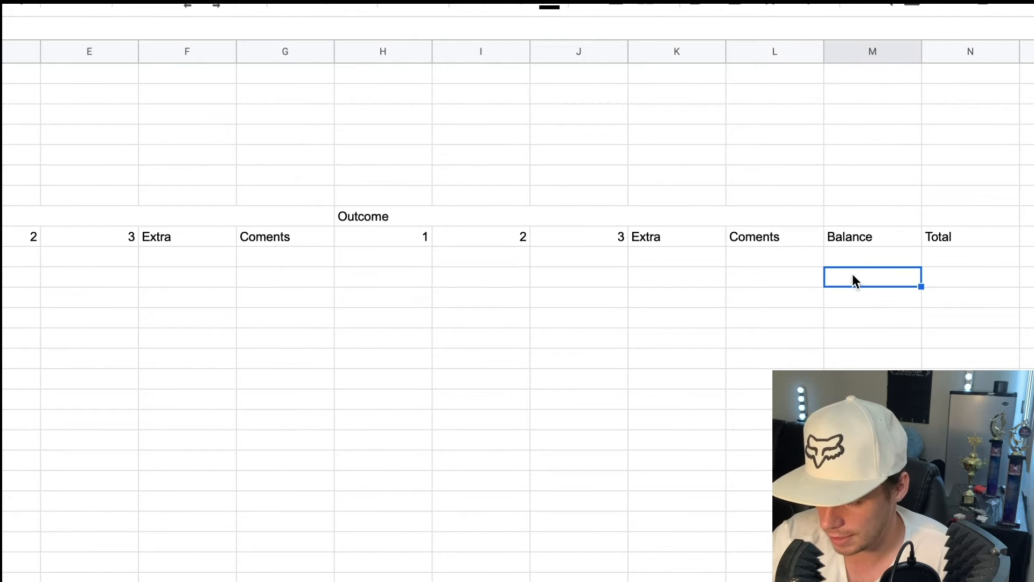
text(=)
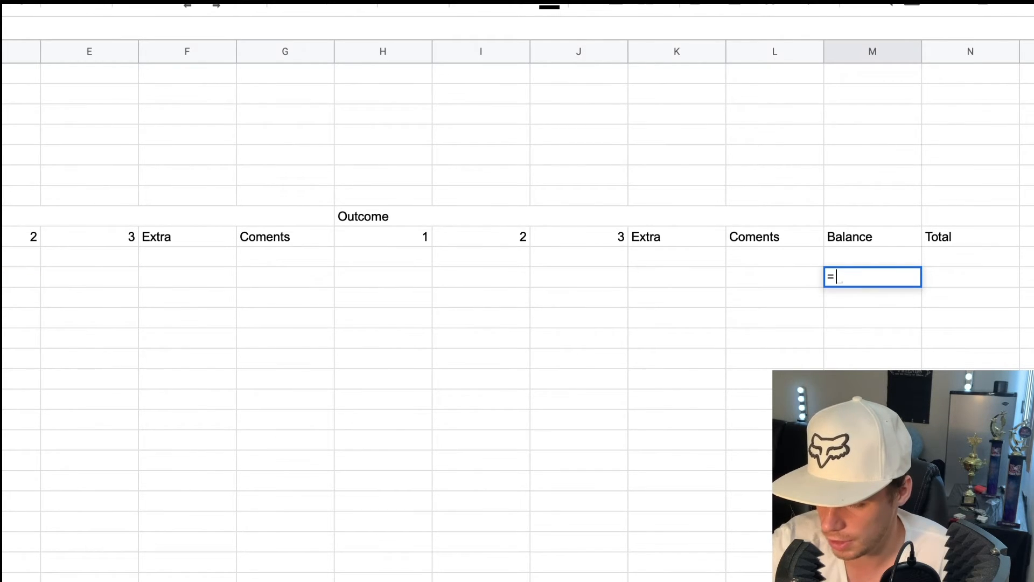
scroll(778, 282, left, 2)
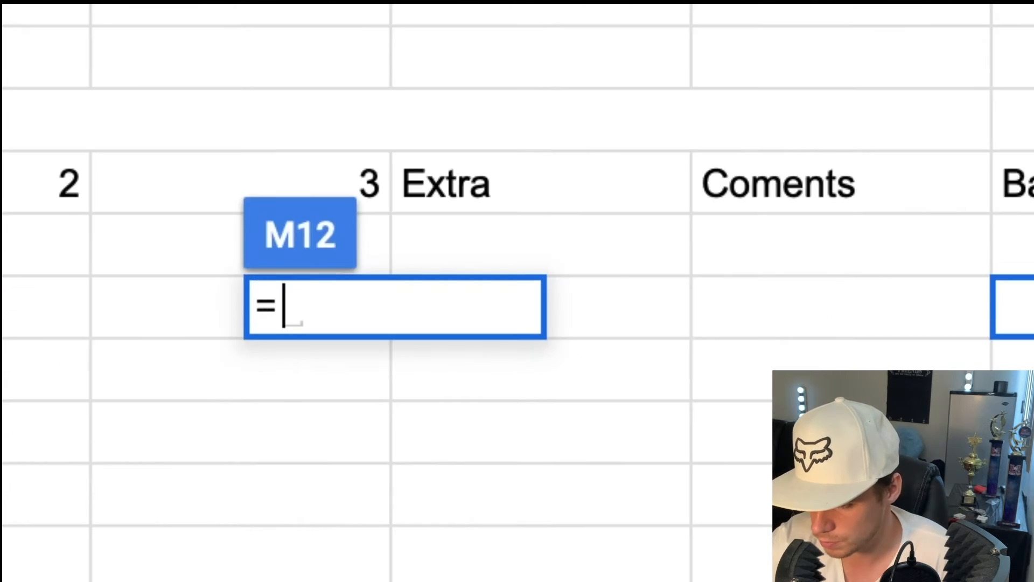
text(sum)
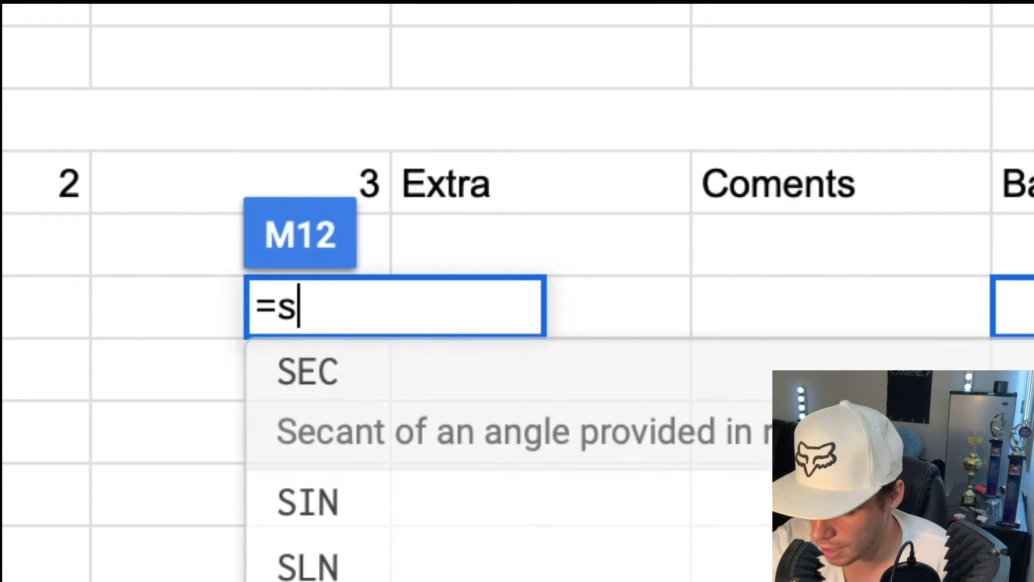
text(()
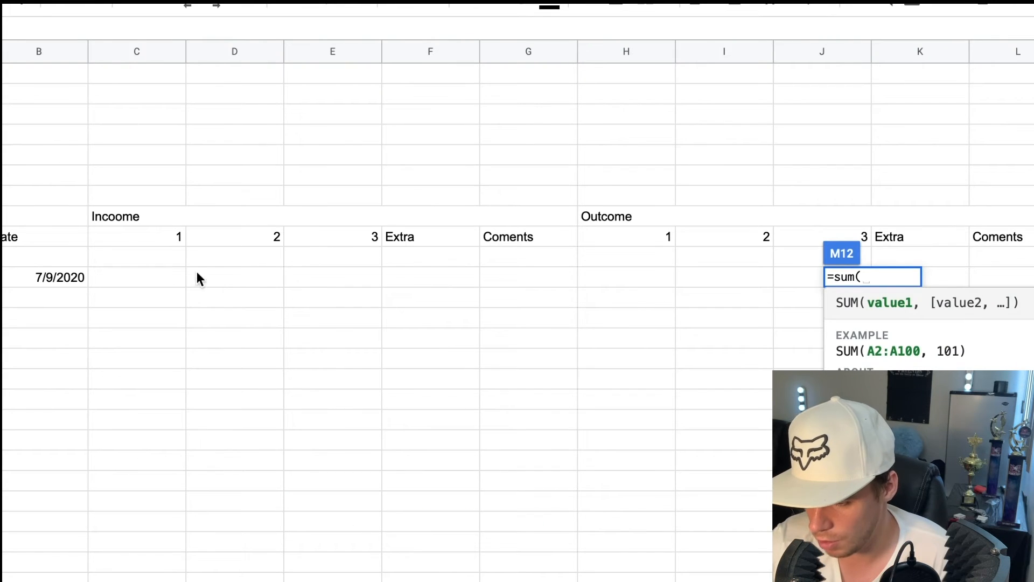
mouse_move(141, 280)
mouse_down()
mouse_move(262, 291)
mouse_move(420, 278)
mouse_up()
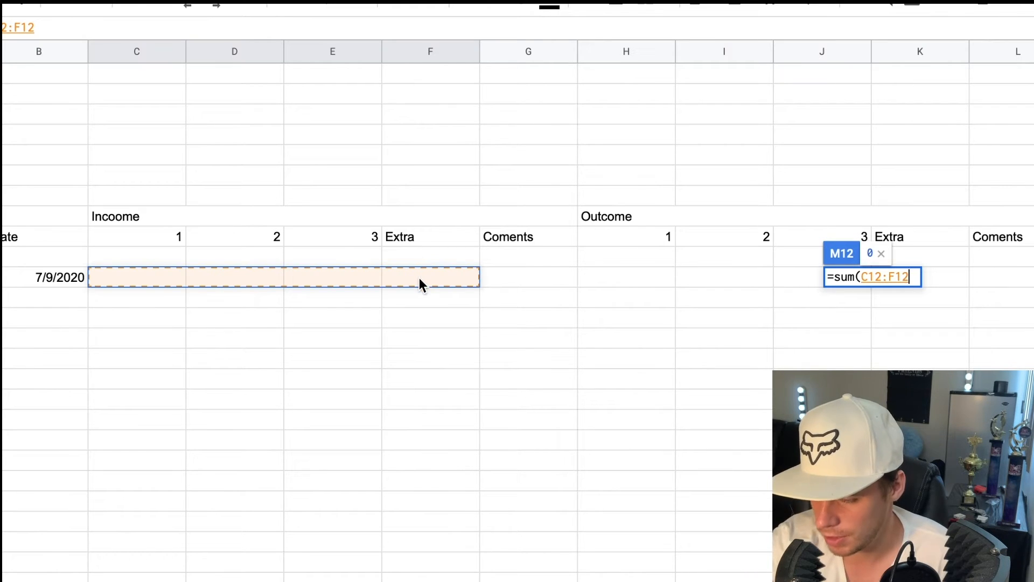
text())
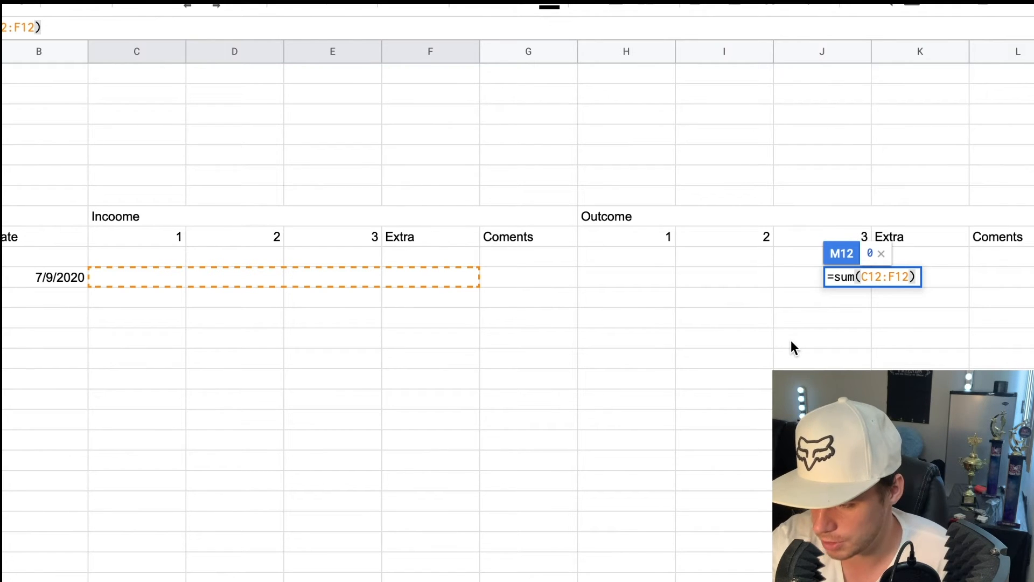
Complete the M12 formula by subtracting the sum of the outcome cells H12:K12
text(-su)
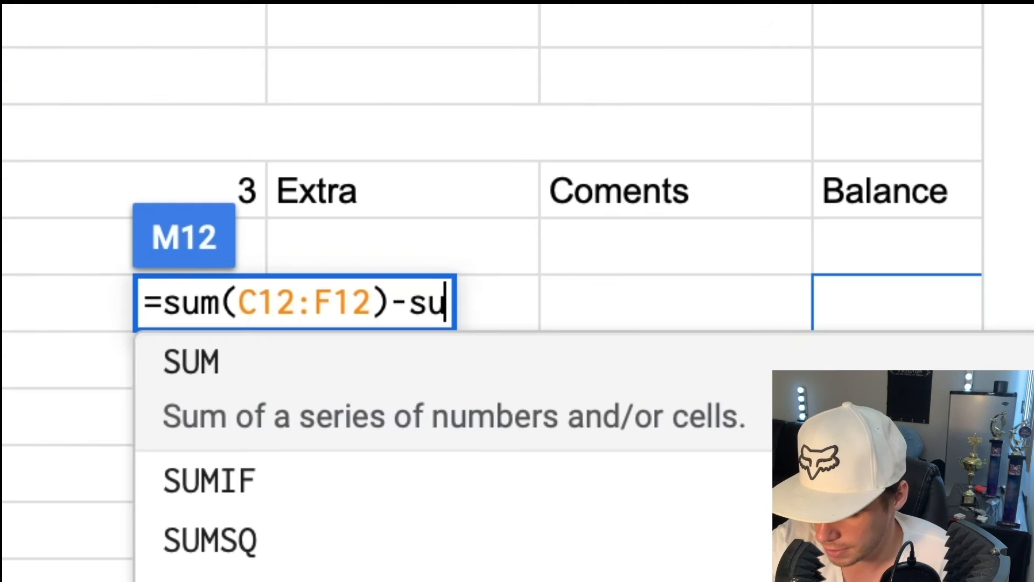
text(m)
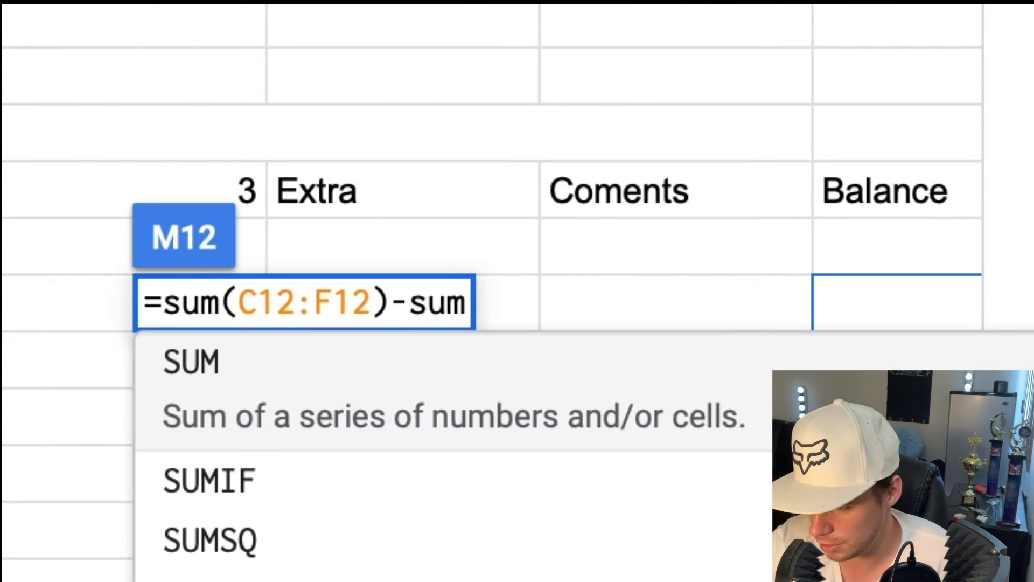
key(Return)
drag(626, 277, 334, 291)
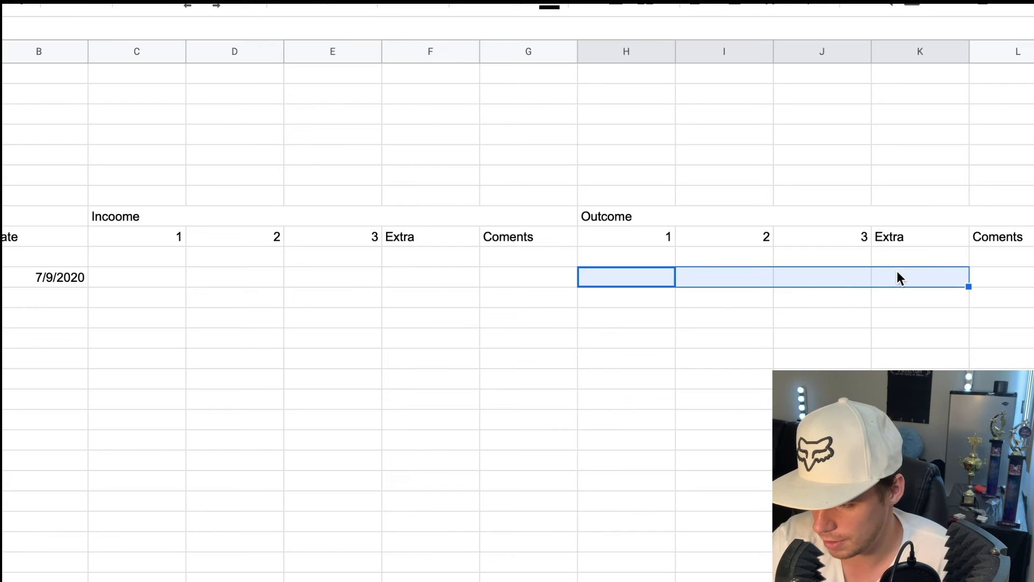
click(897, 303)
click(70, 27)
text(()
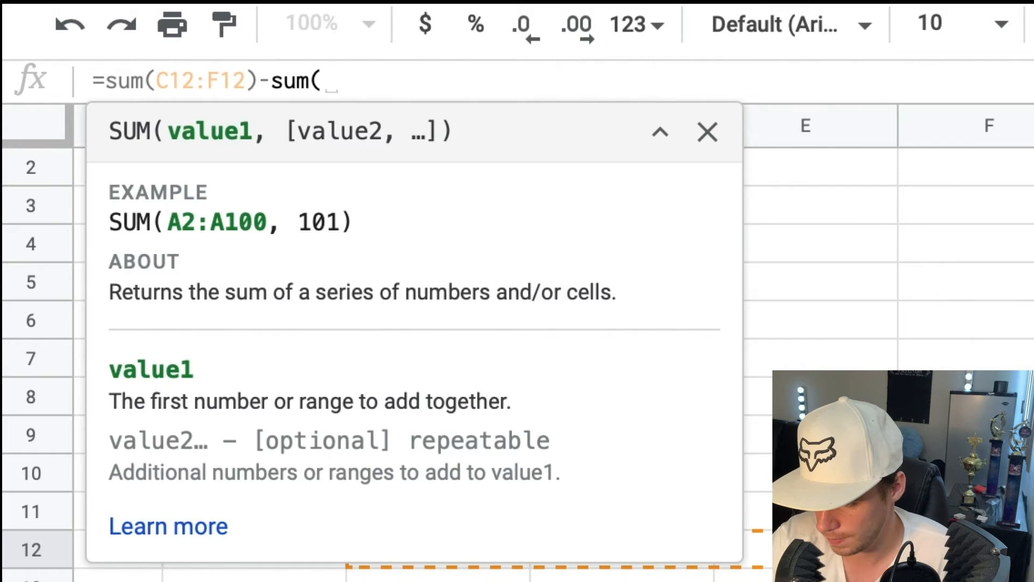
drag(626, 277, 920, 277)
key(Return)
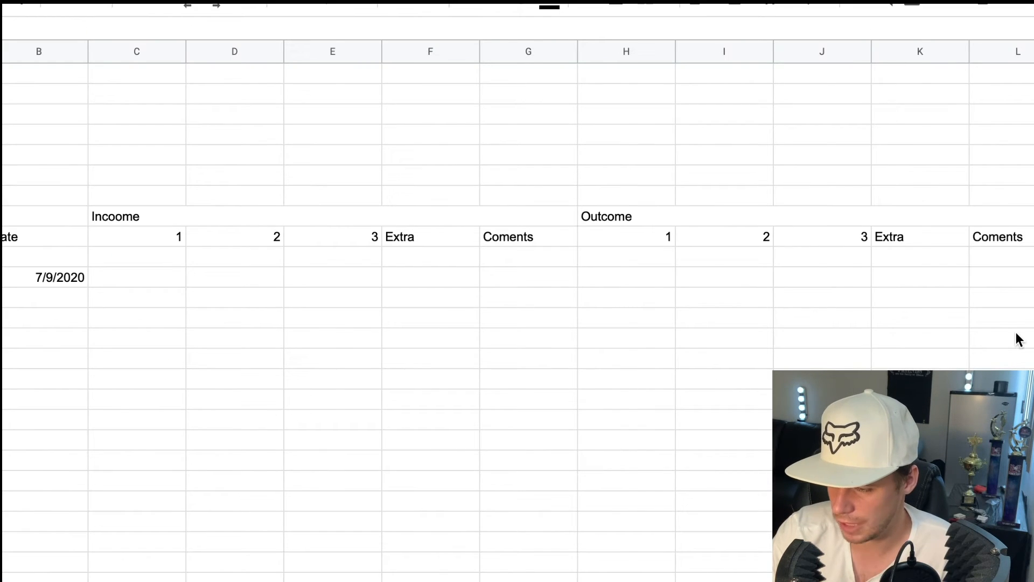
Check the income and outcome ranges used by the Balance formula in M12
scroll(1016, 332, right, 1)
scroll(1016, 332, up, 1)
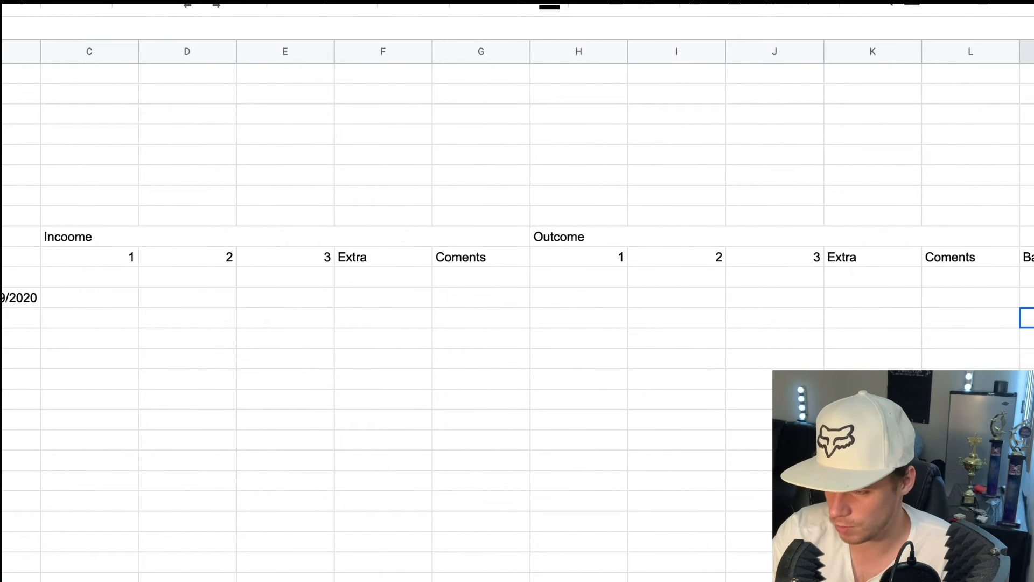
double_click(1031, 299)
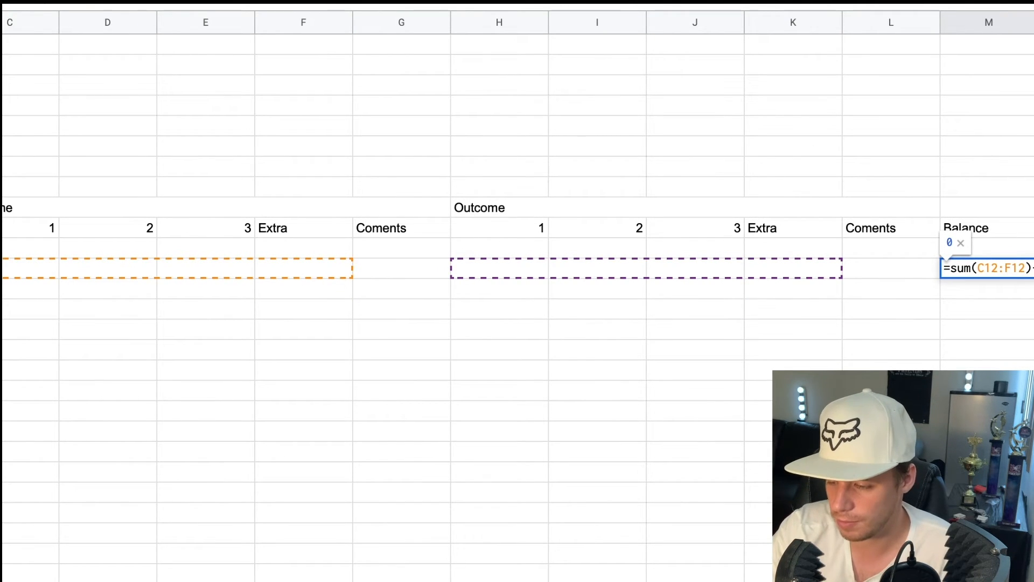
key(Return)
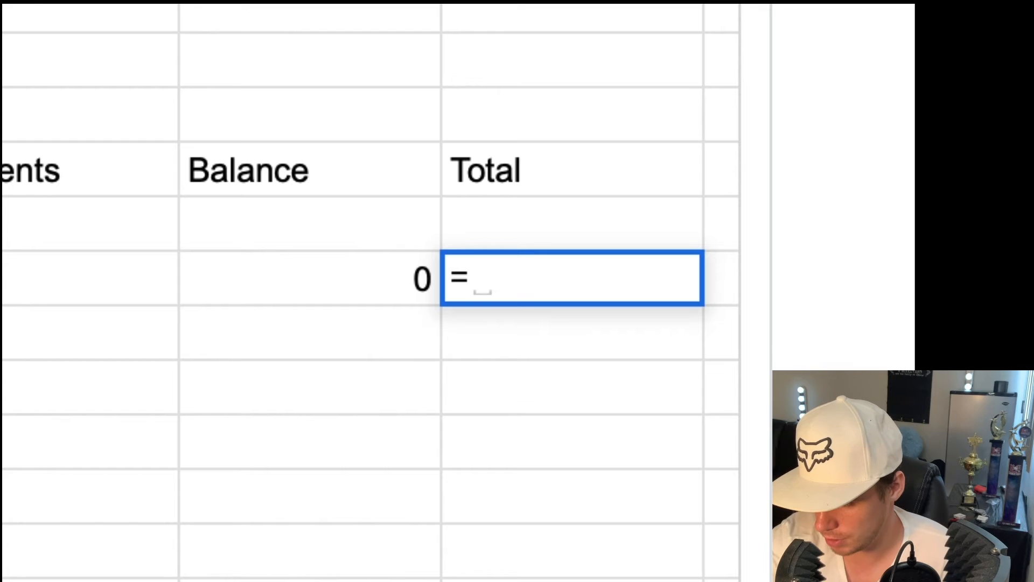
Start the Total formula in N12 with the income sum, =sum(C12:F12), followed by a minus sign
text(sum()
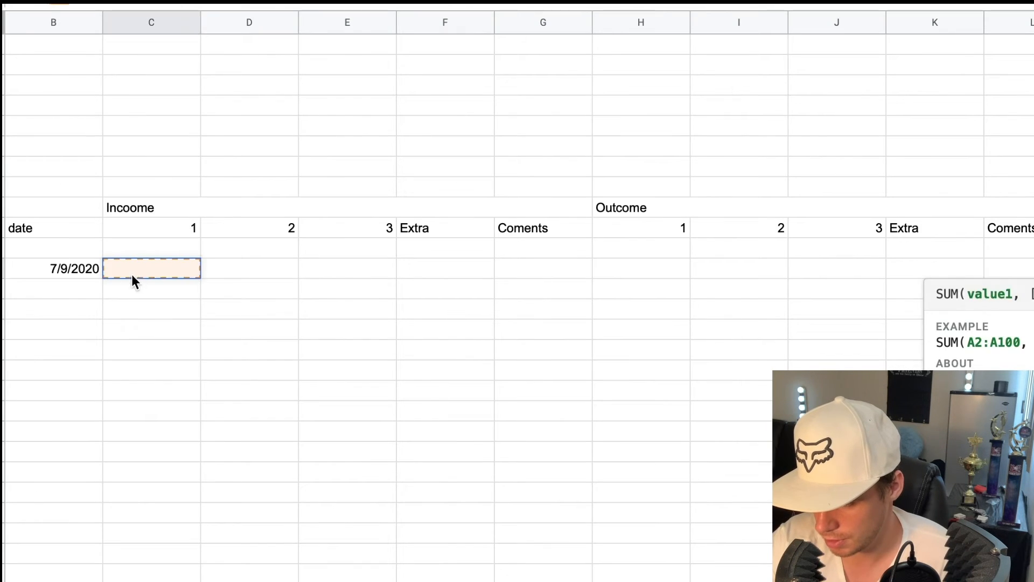
drag(131, 279, 445, 275)
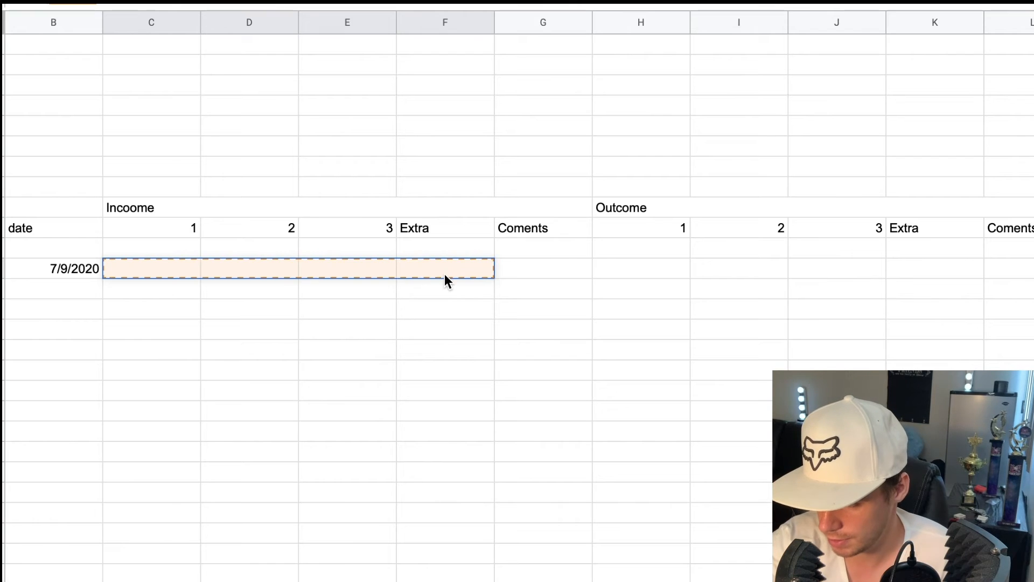
text()-()
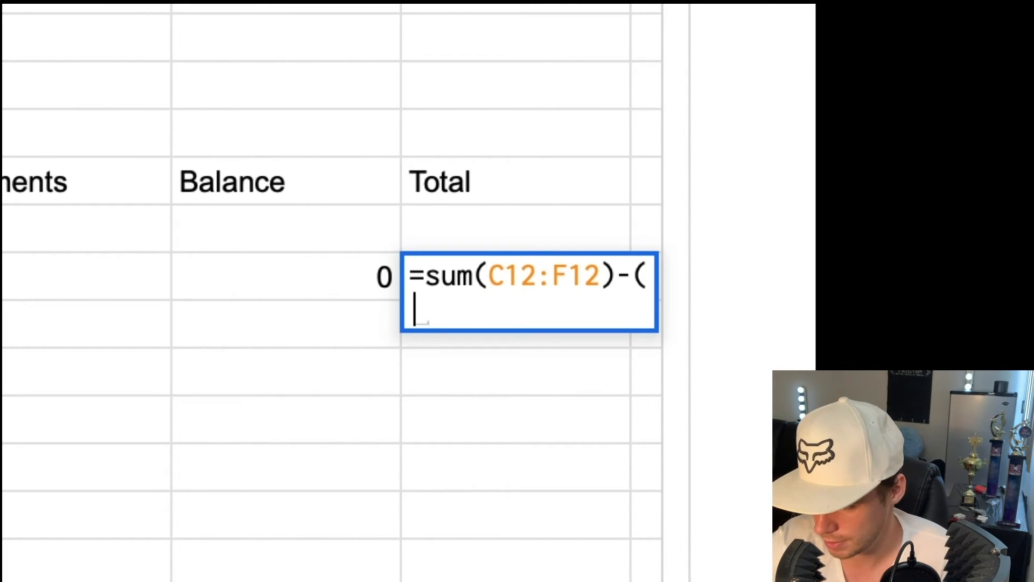
text(sum)
key(BackSpace)
key(BackSpace)
key(BackSpace)
key(BackSpace)
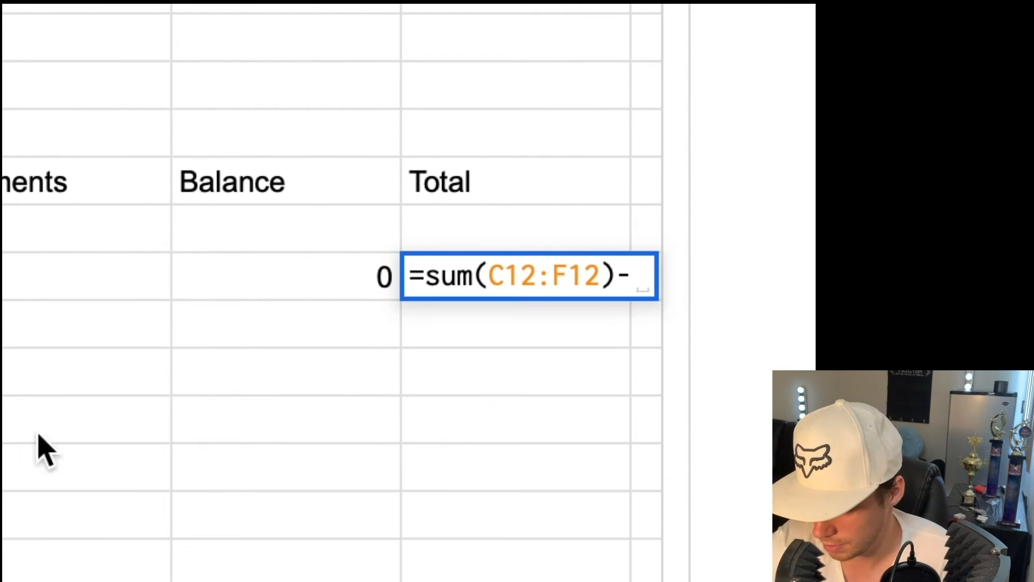
Complete the N12 formula by subtracting sum(H12:K12) and adding the cell above, N11
click(628, 273)
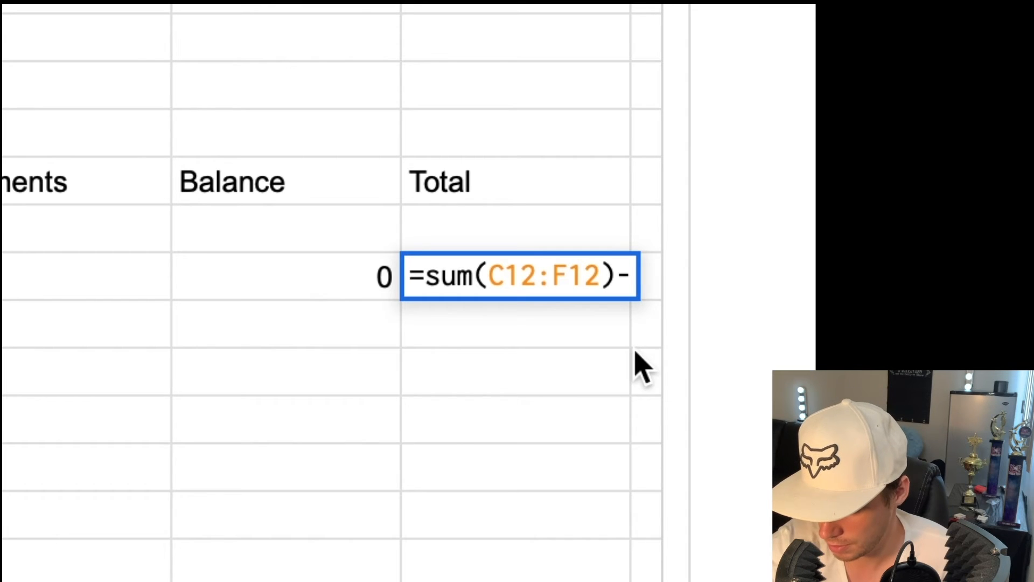
text(sum()
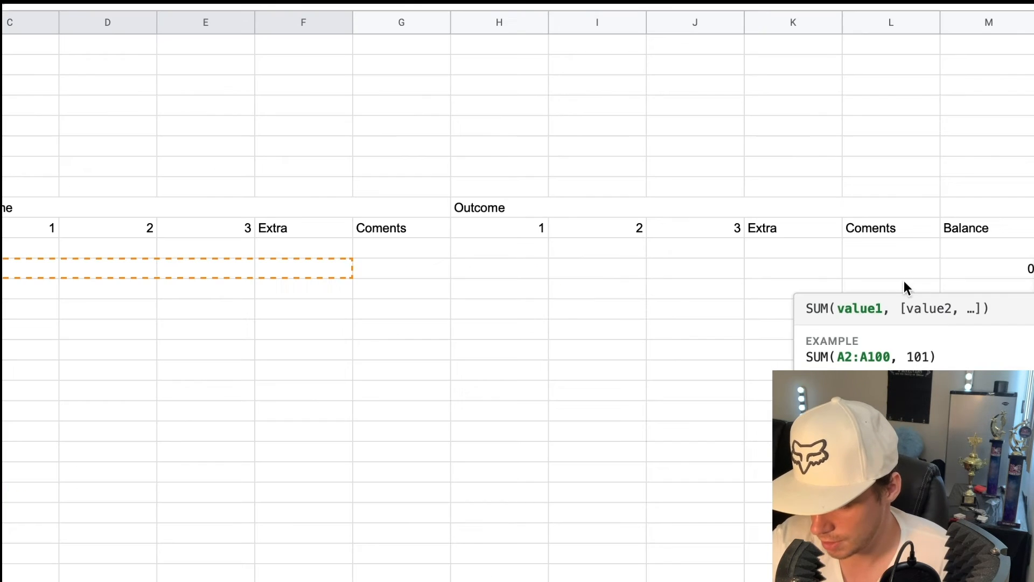
drag(490, 263, 835, 261)
text())
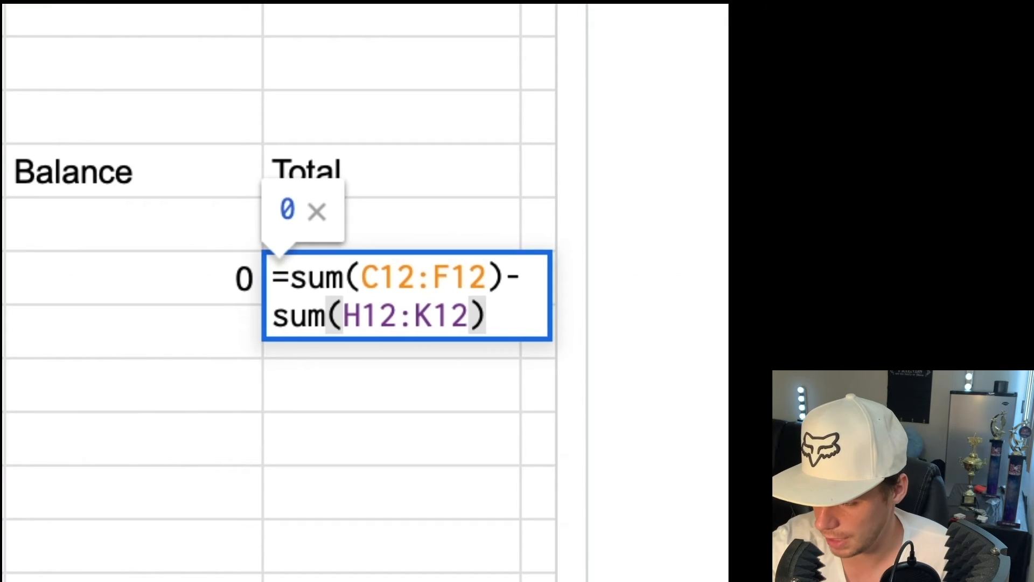
text(+)
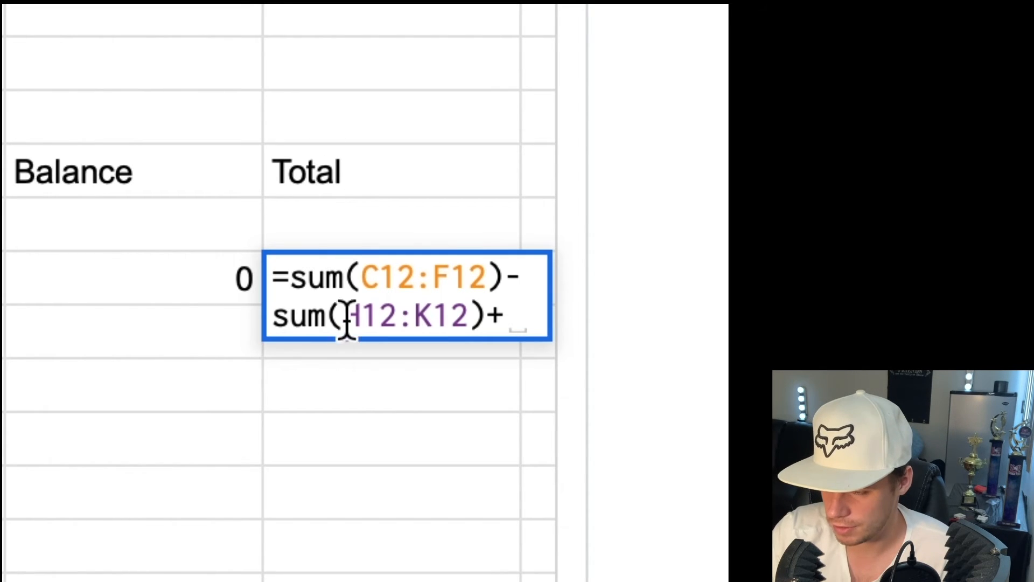
click(356, 237)
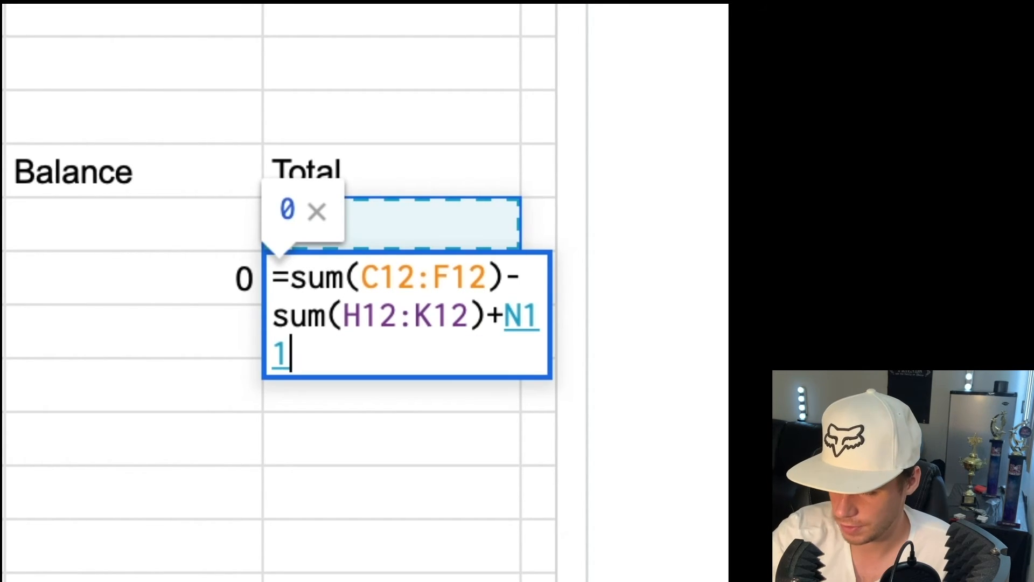
key(Return)
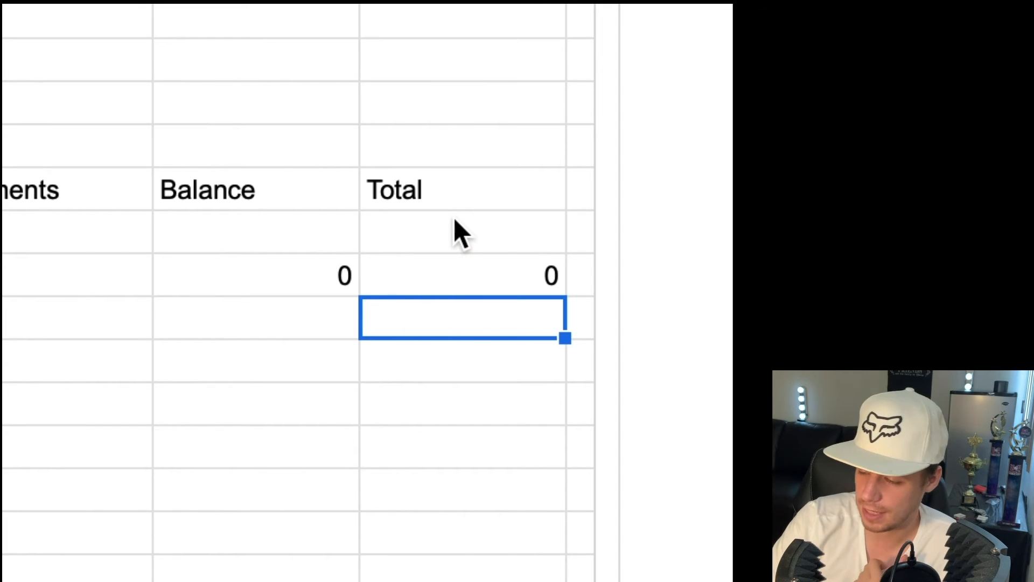
Enter 10000 as the starting amount in N11 under the Total header
click(440, 226)
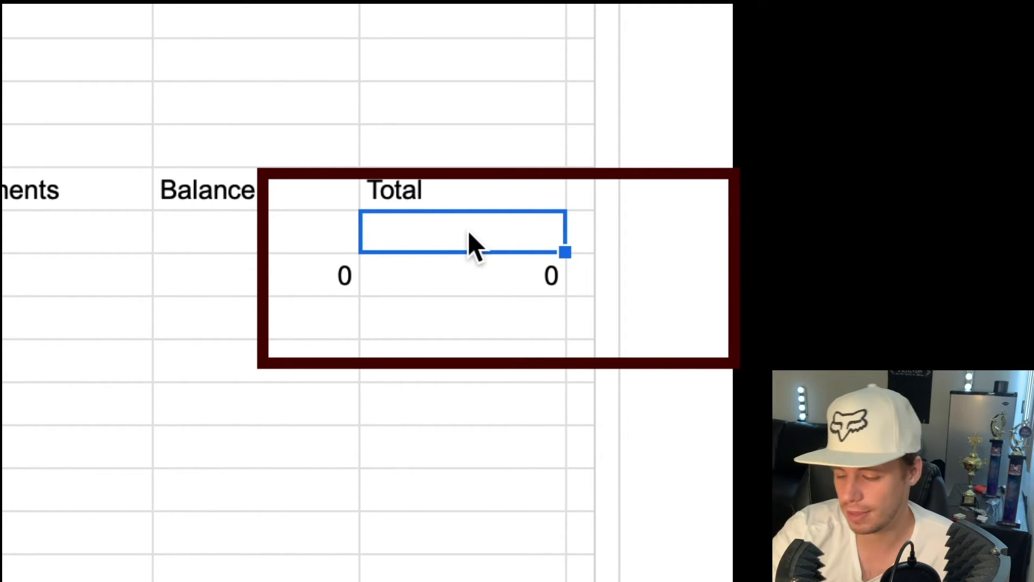
text(10000)
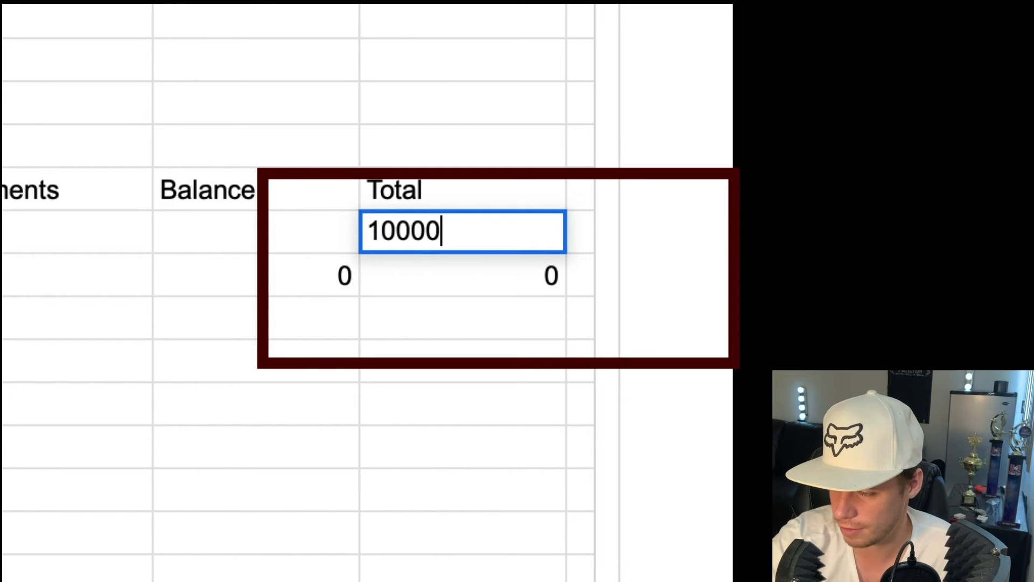
key(Return)
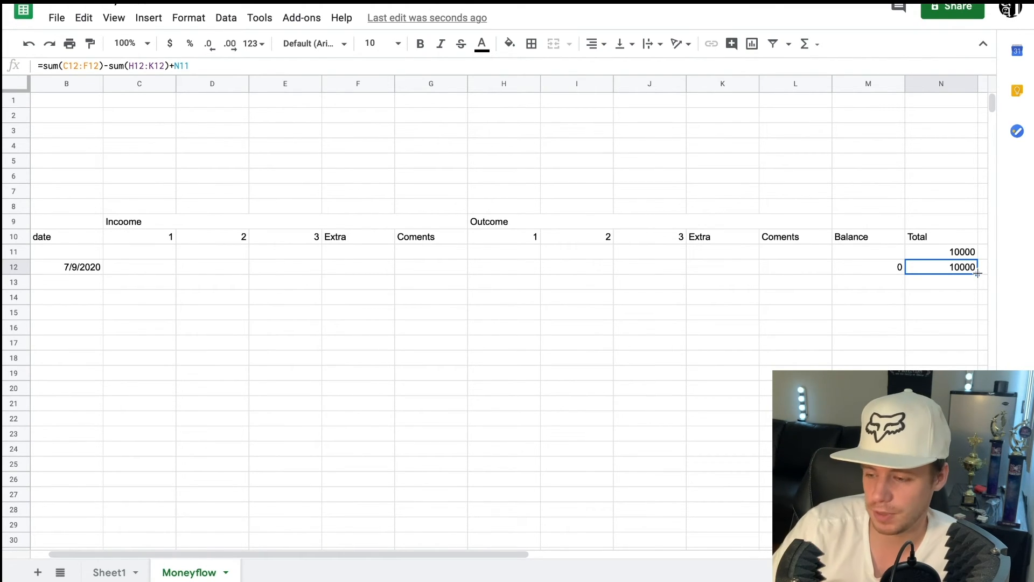
Review the formulas in Balance cell M12 and Total cell N12 without changing them
double_click(851, 268)
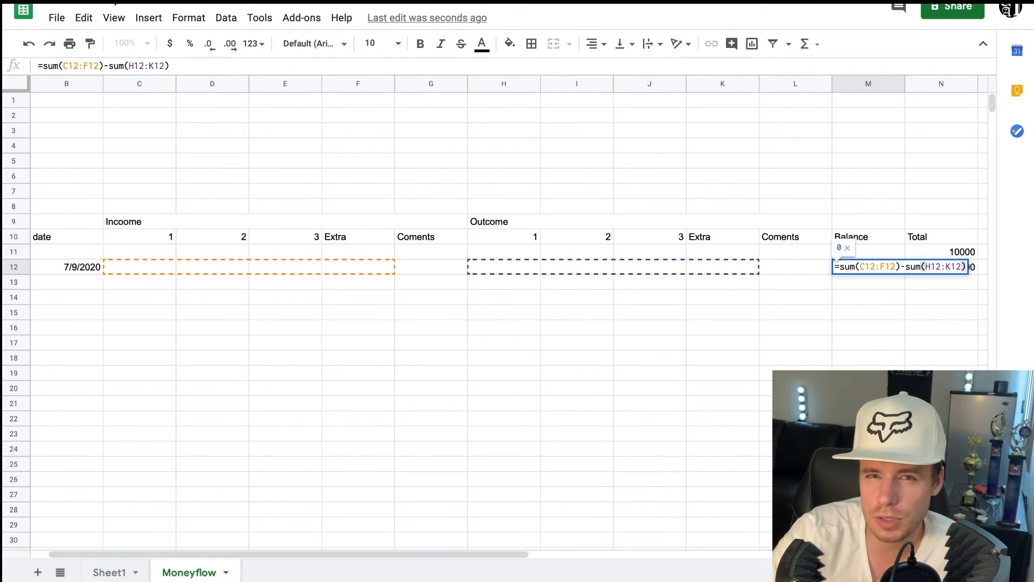
key(Return)
double_click(965, 269)
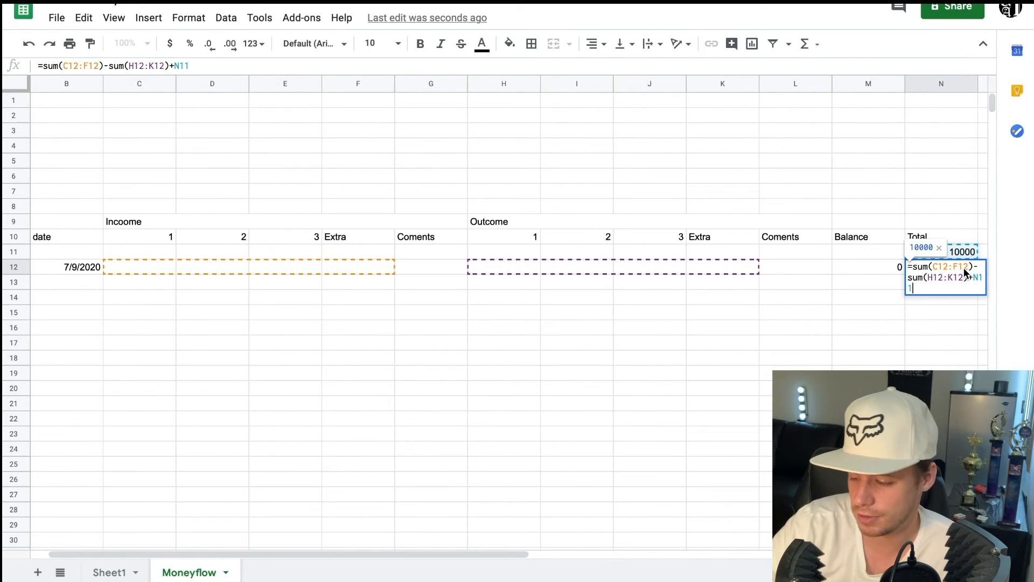
key(Return)
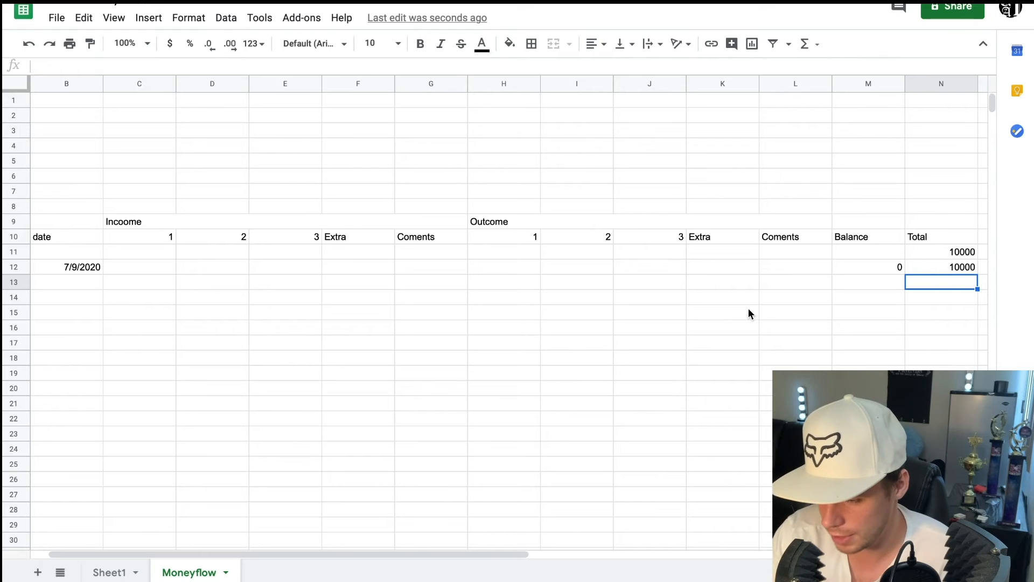
Enter the formula =B12+1 in B13 to produce the following day's date
click(74, 285)
text(=)
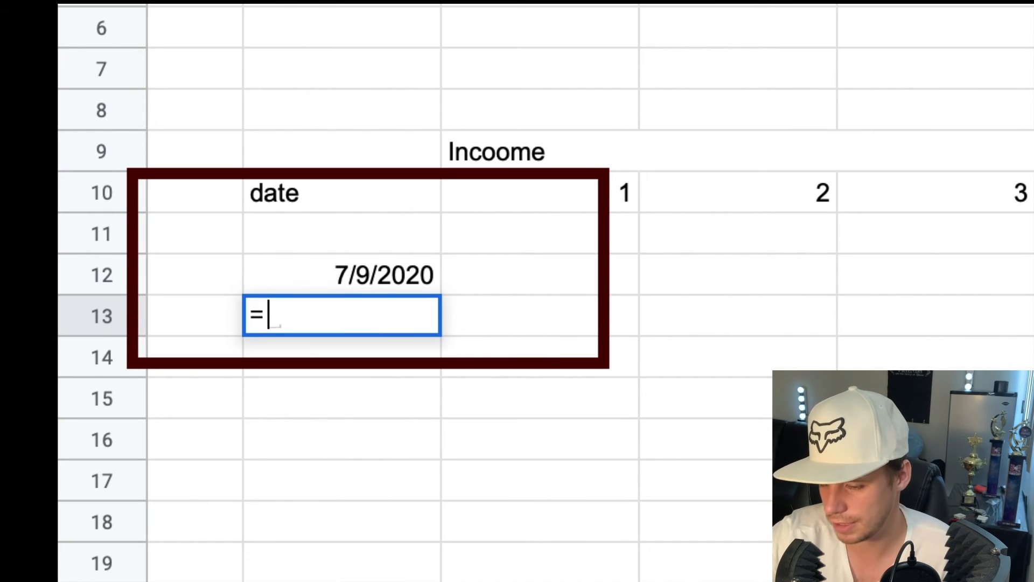
click(328, 281)
text(+1)
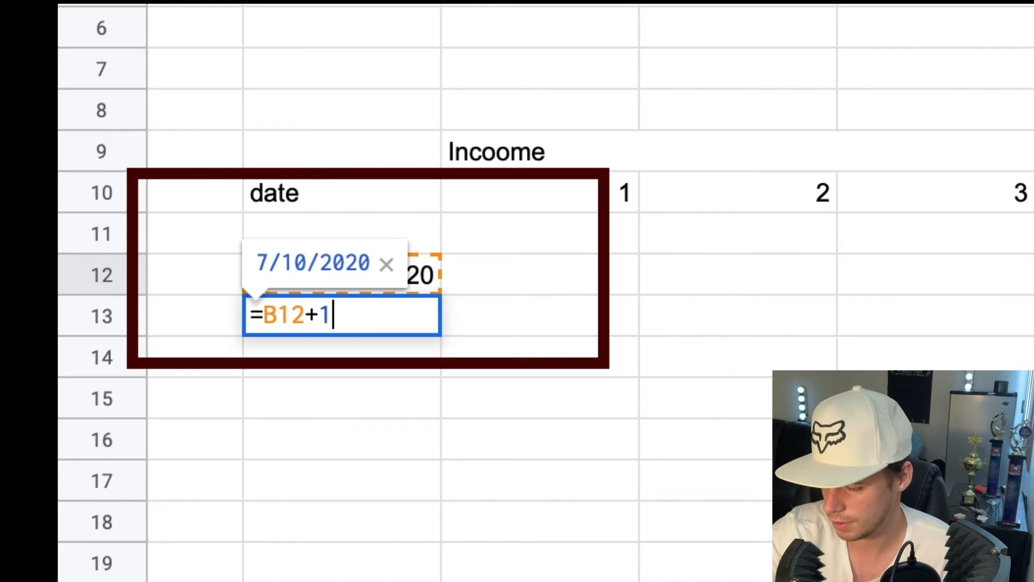
key(Return)
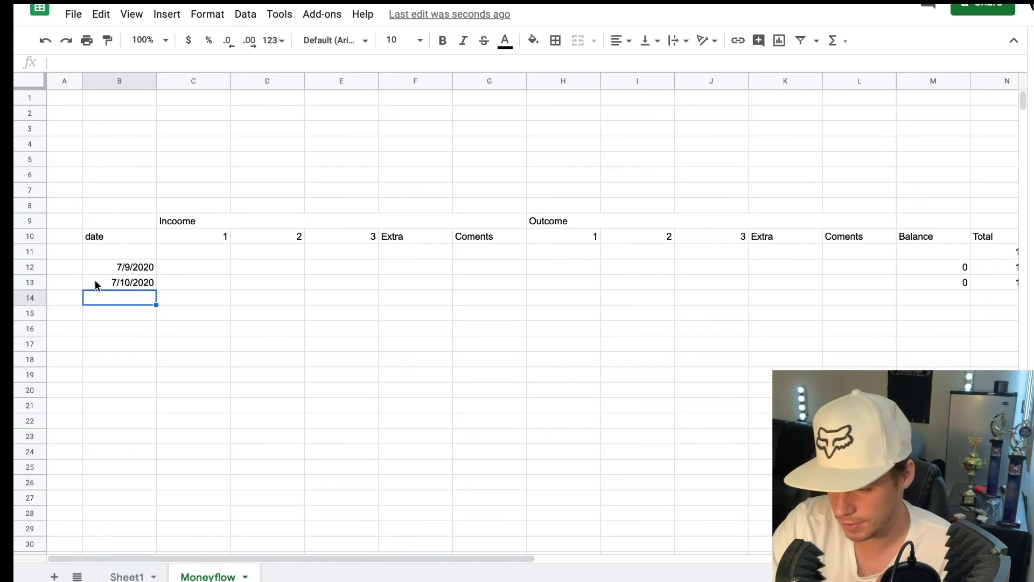
Fill row 13 from the date through the Total column down the sheet to extend the dates and formulas
drag(290, 322, 687, 334)
drag(248, 289, 637, 286)
drag(637, 523, 638, 552)
scroll(496, 403, left, 8)
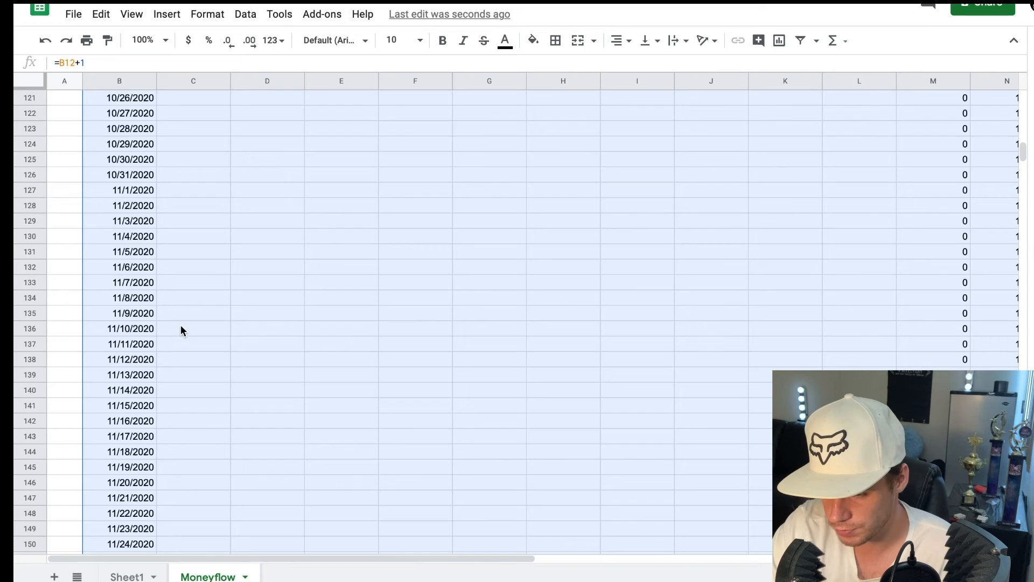
click(163, 270)
scroll(165, 272, up, 15)
scroll(164, 268, up, 20)
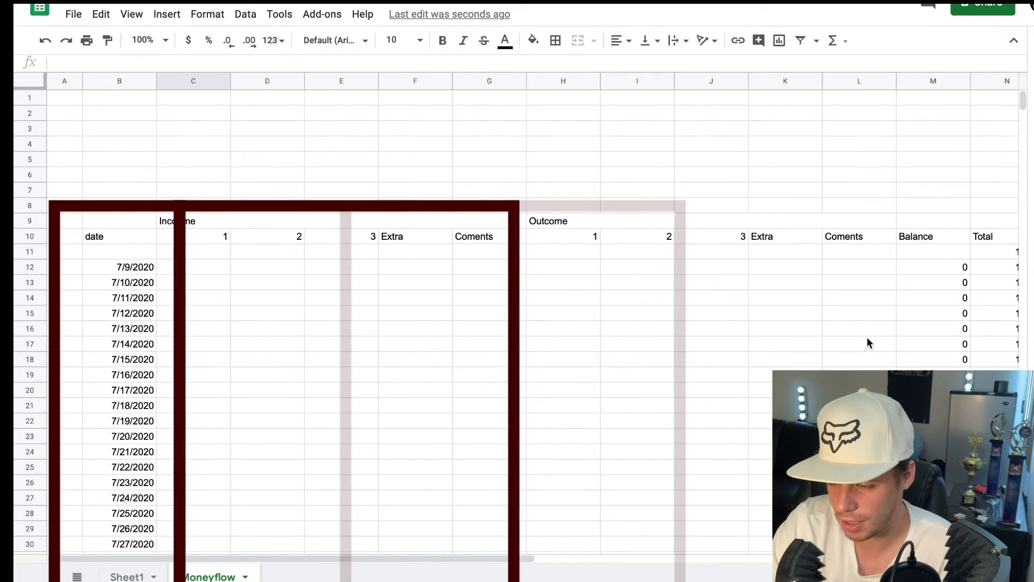
scroll(881, 339, right, 5)
scroll(880, 338, left, 5)
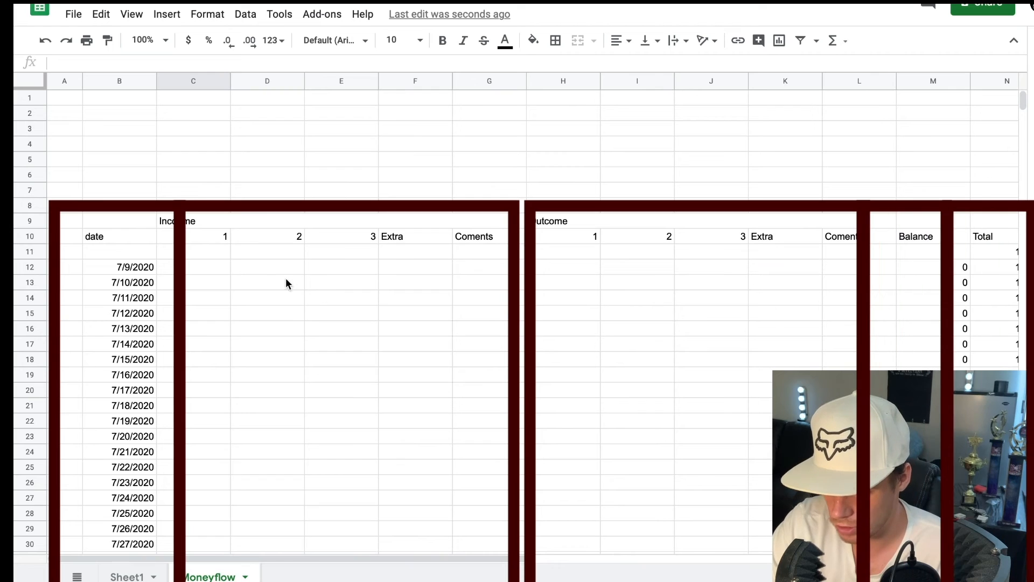
Narrow the income columns C to F and the outcome columns H to K together to about half their width
drag(180, 80, 389, 121)
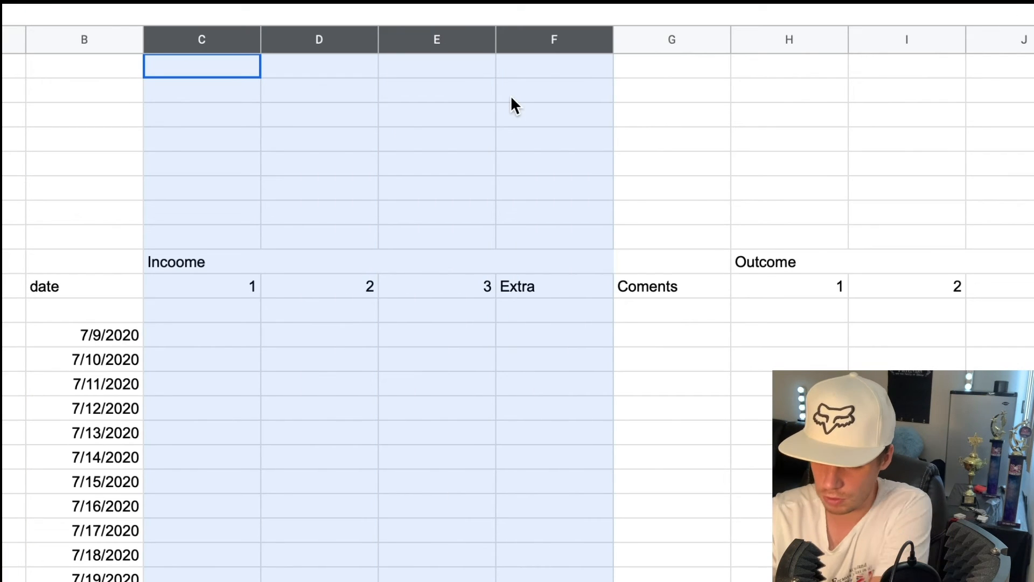
drag(511, 97, 510, 98)
drag(816, 51, 996, 39)
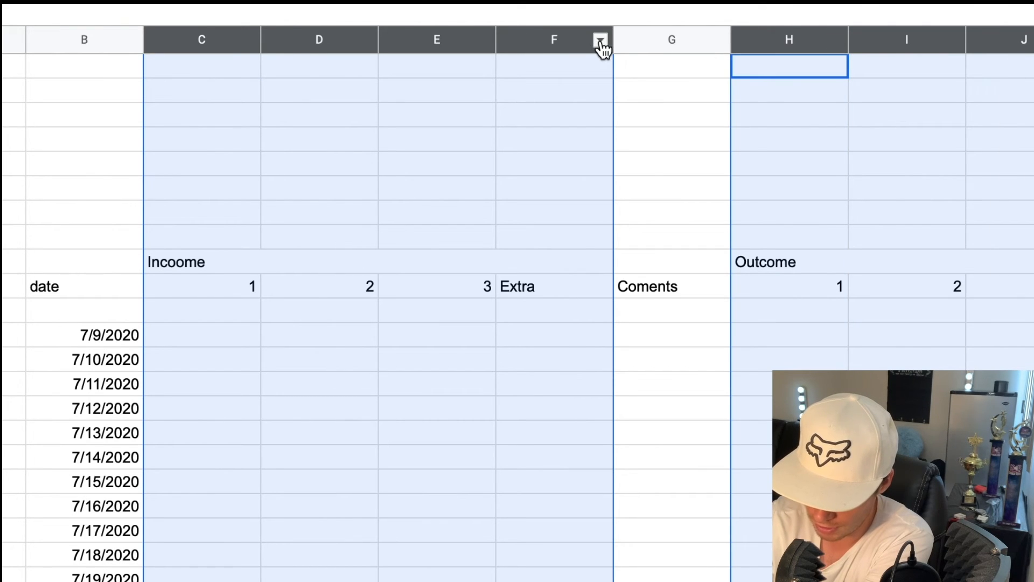
drag(614, 40, 547, 42)
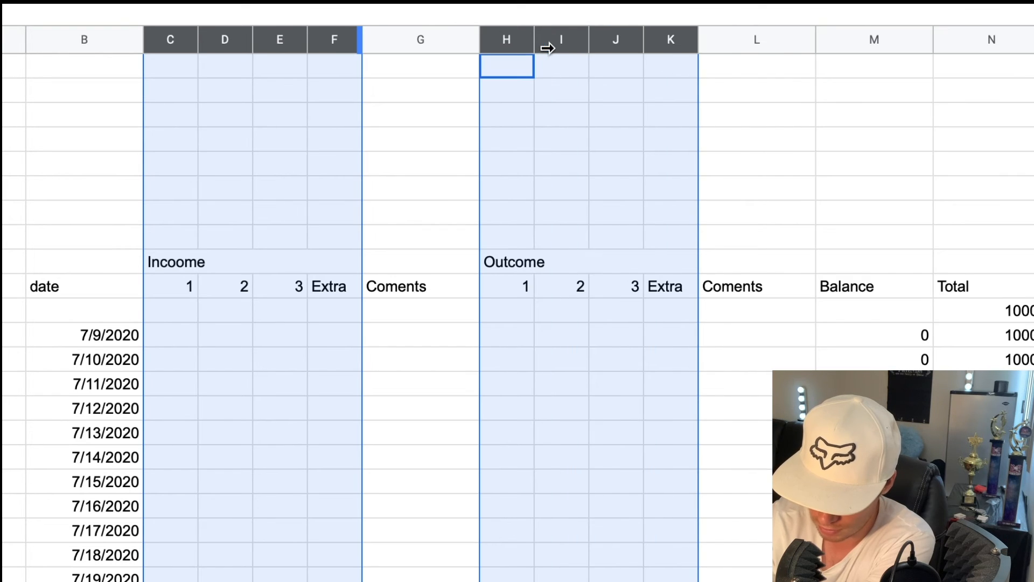
Widen both Coments columns, G and L, to the same larger width
click(455, 401)
drag(478, 41, 501, 44)
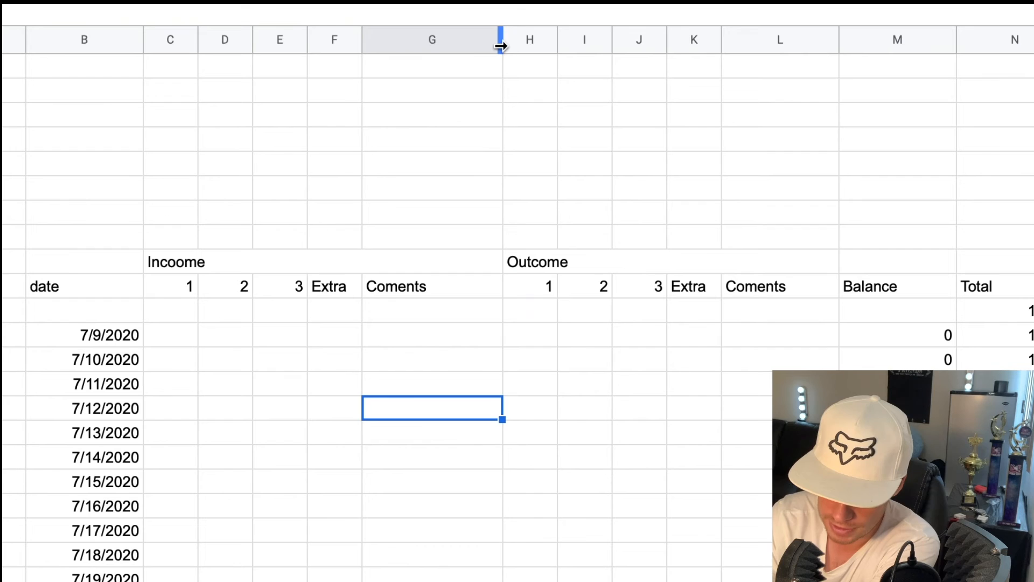
click(446, 37)
super+click(776, 39)
drag(502, 33, 520, 34)
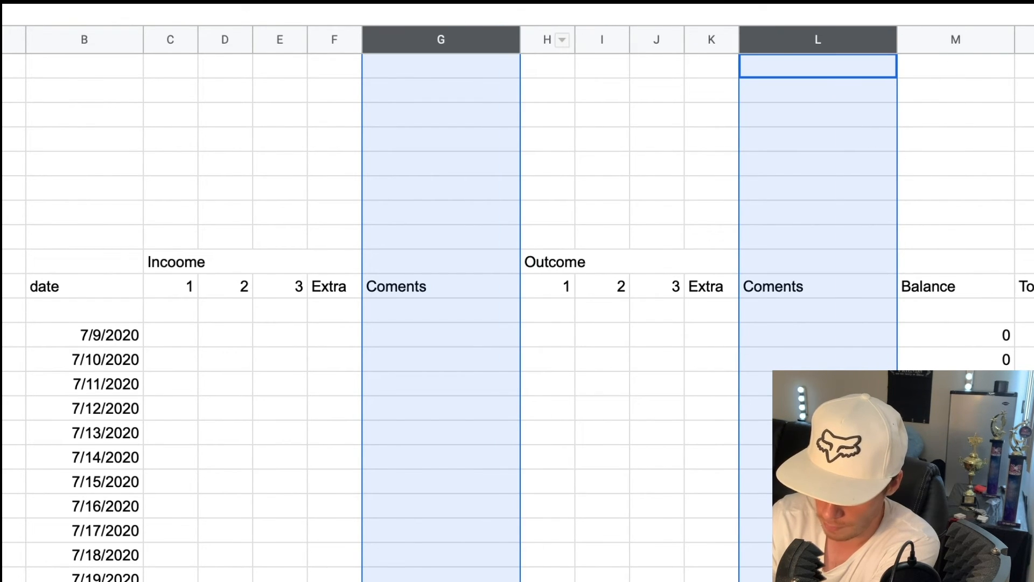
Narrow the Balance and Total columns M and N, and the date column B, to fit their contents
click(961, 40)
drag(1015, 40, 962, 39)
click(115, 40)
drag(142, 41, 105, 38)
click(196, 442)
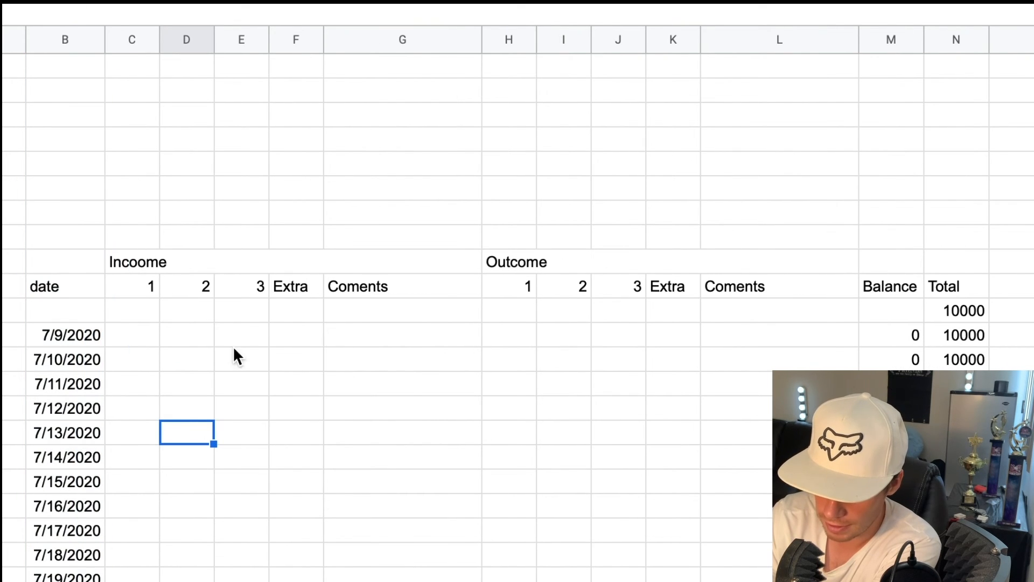
Apply a thick black outer border around the income columns C to G and around the Balance column M
drag(119, 40, 396, 109)
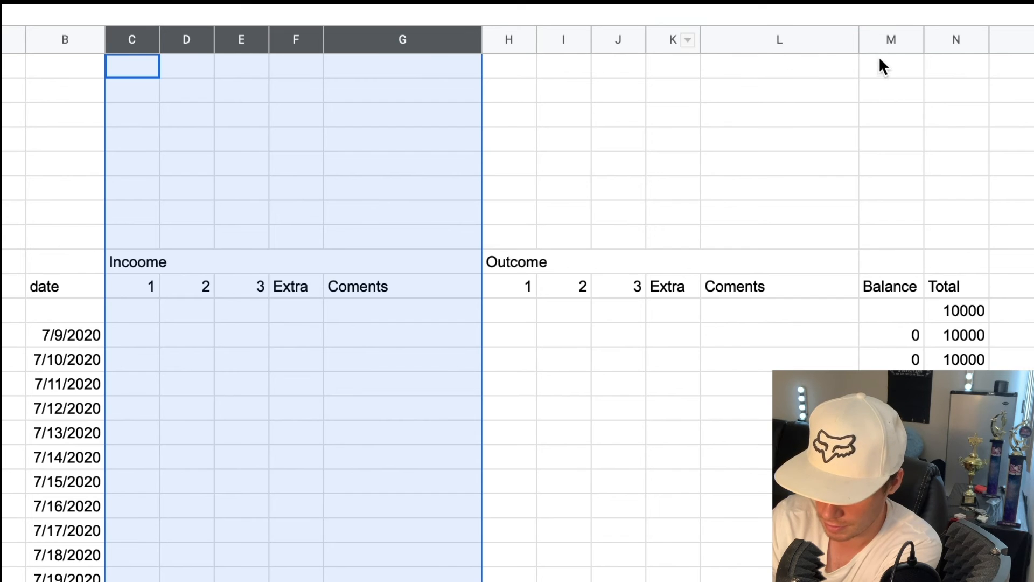
super+click(890, 41)
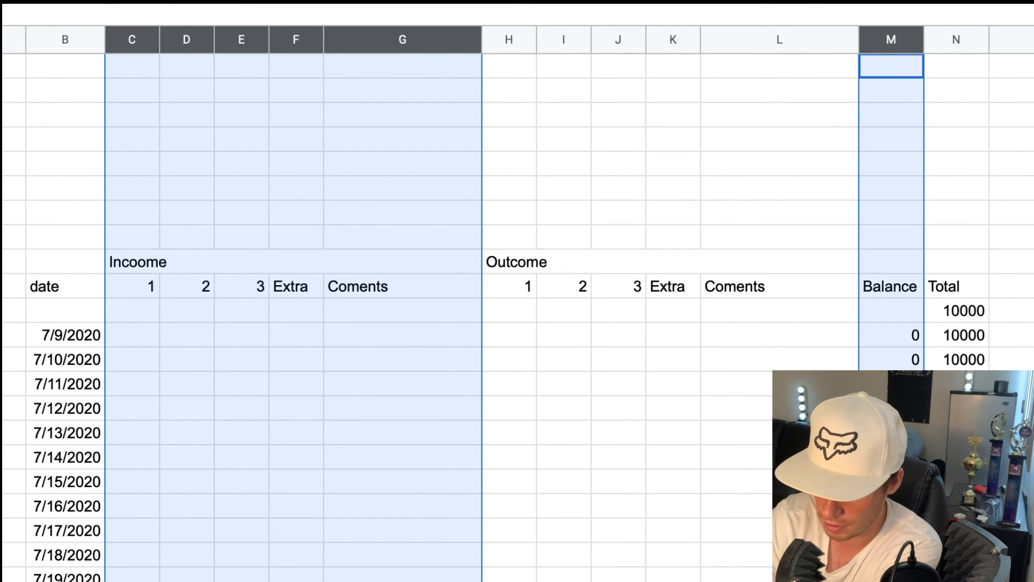
click(467, 157)
click(649, 213)
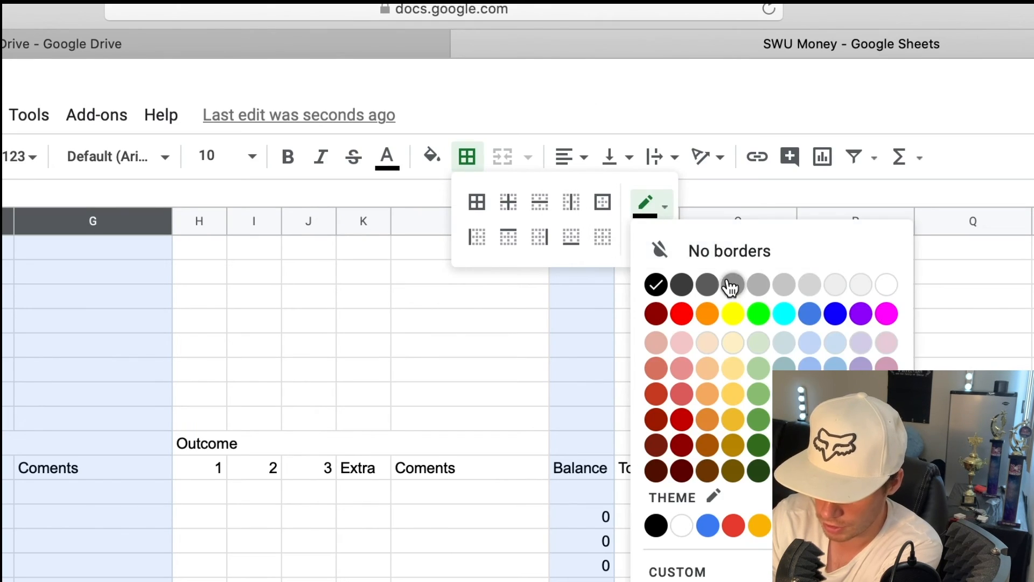
click(657, 214)
click(662, 239)
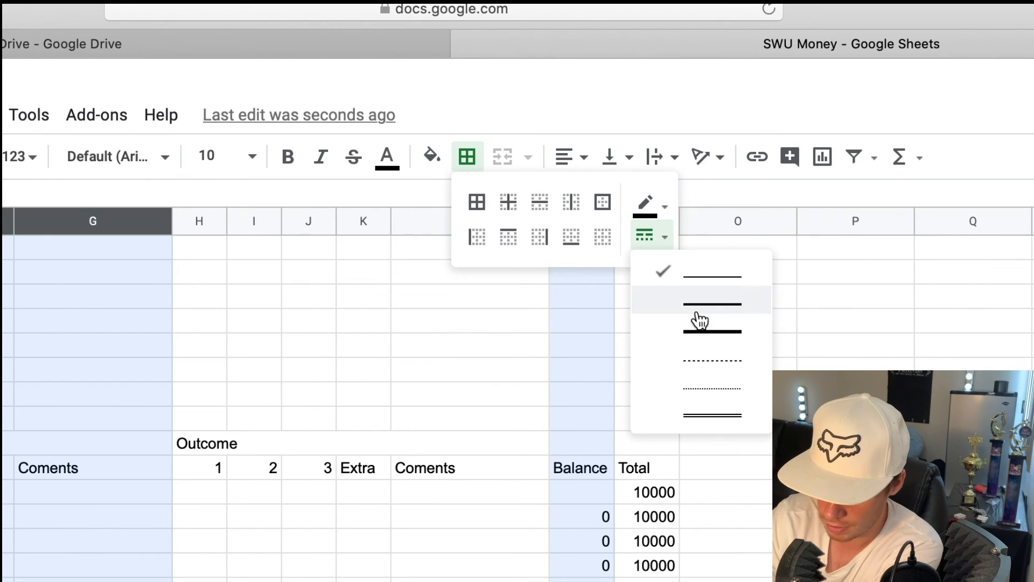
click(703, 332)
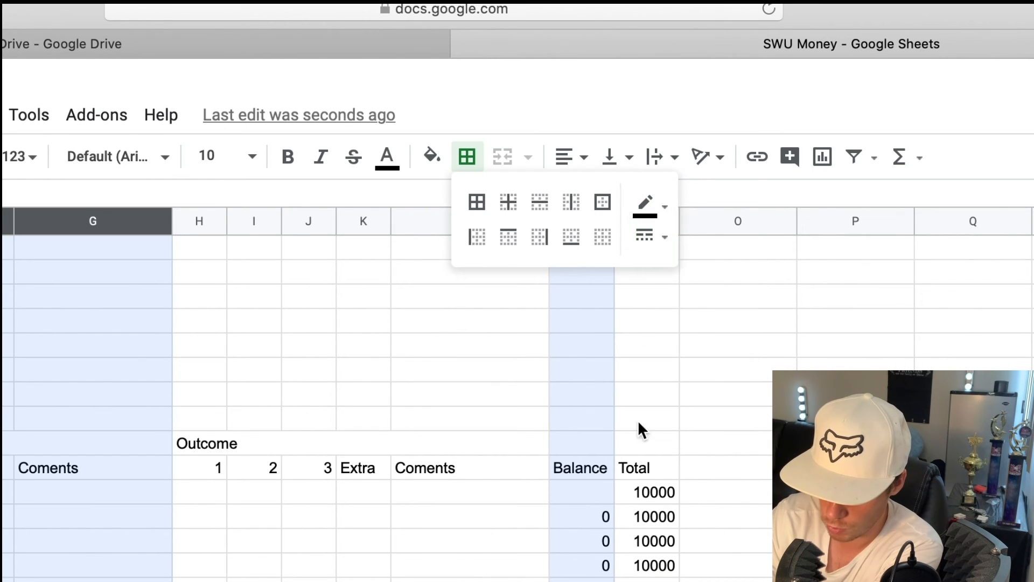
click(603, 205)
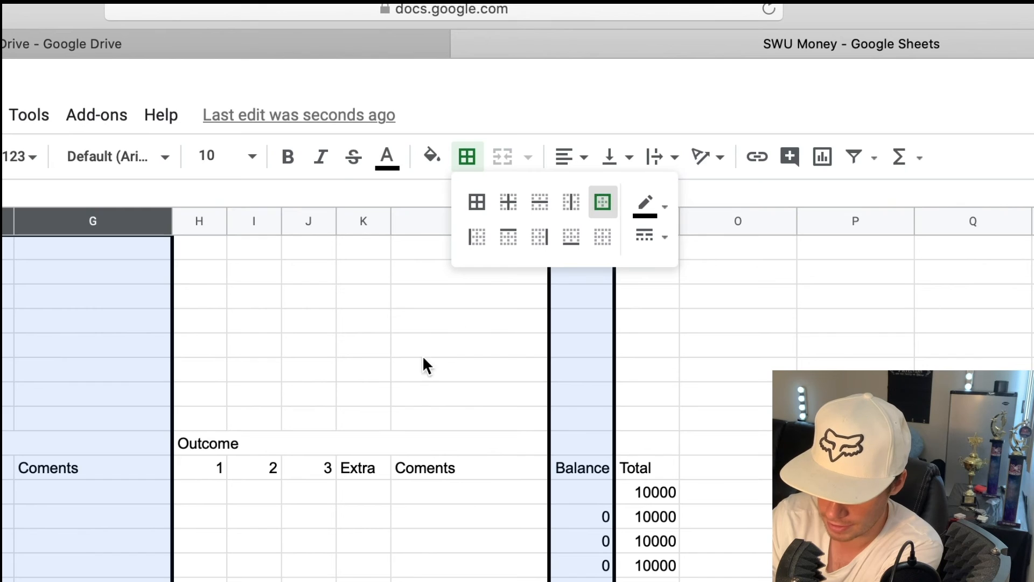
click(344, 571)
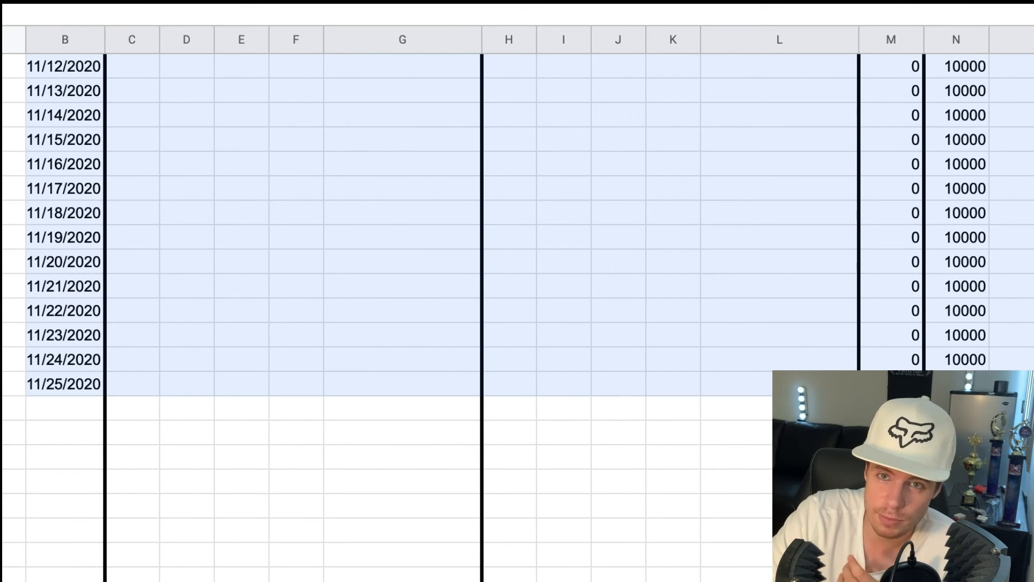
Apply a thick outer border around the whole table, from the Incoome and Outcome row in column B to below the last date in column N
drag(1008, 383, 956, 481)
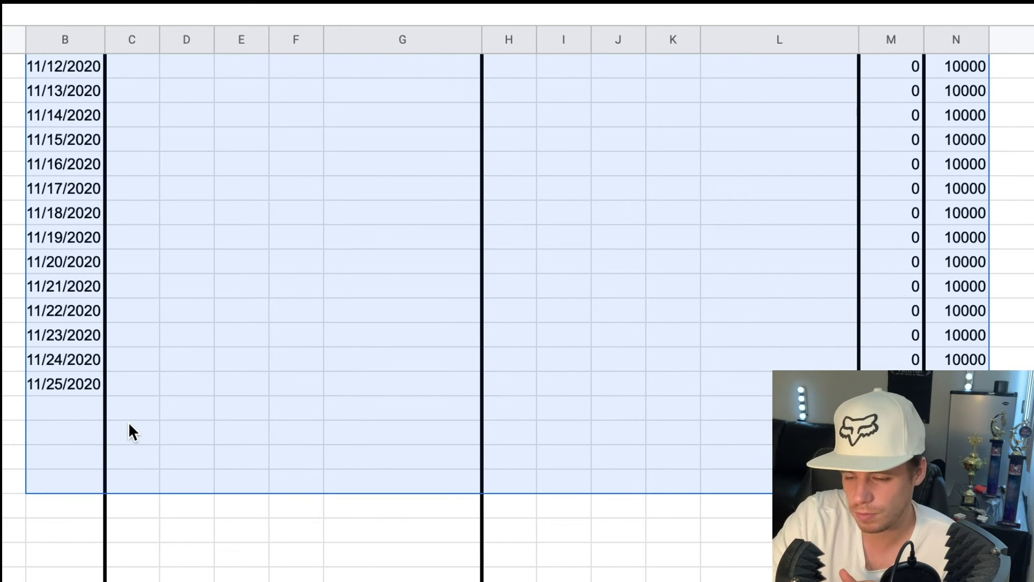
scroll(128, 421, up, 20)
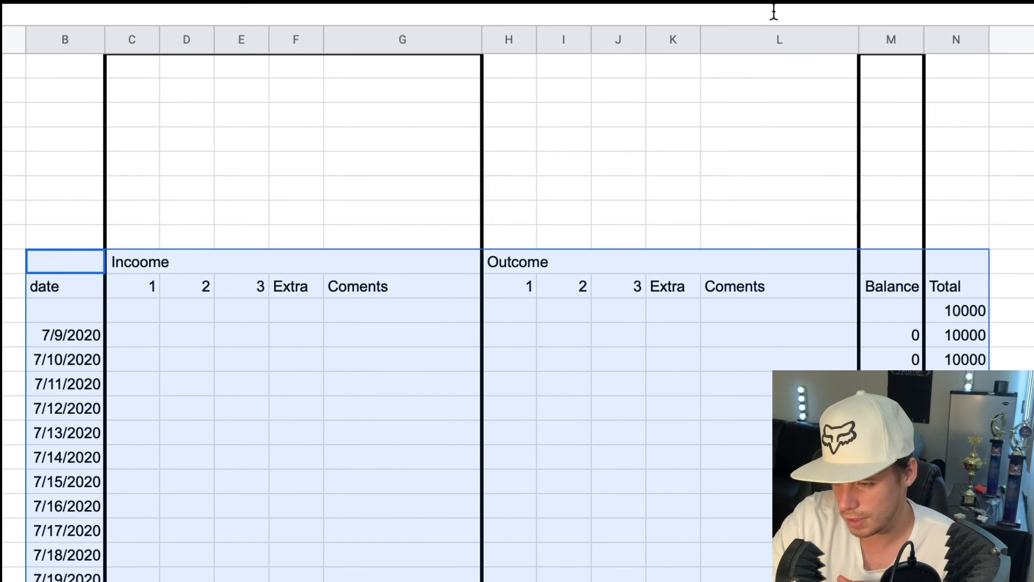
click(548, 205)
click(913, 20)
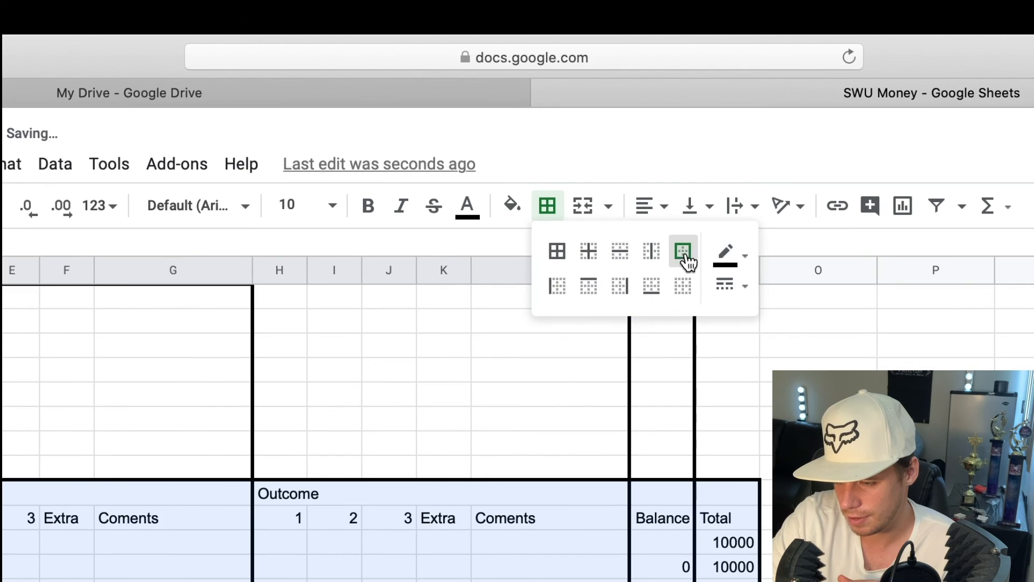
click(683, 396)
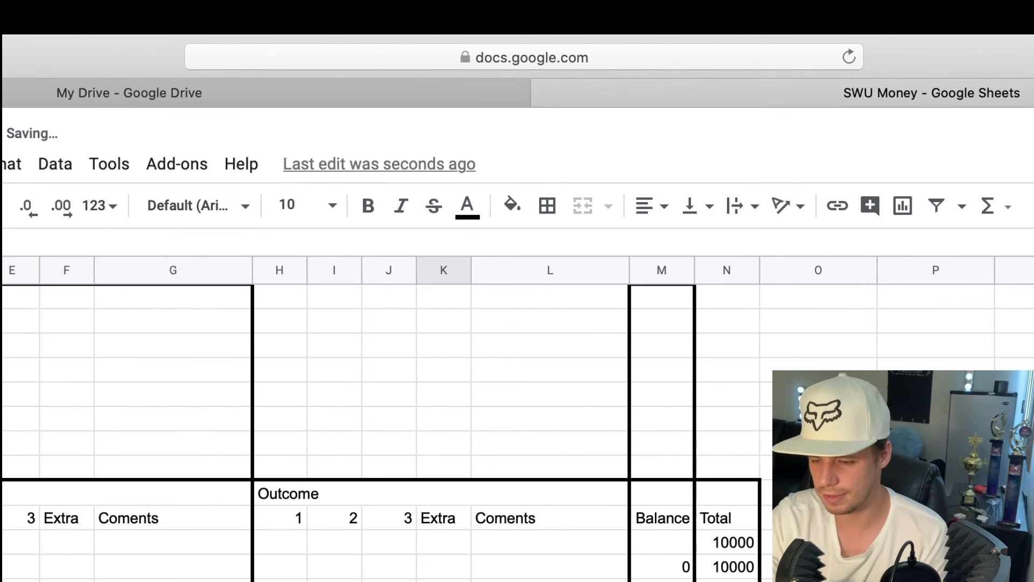
Make the table's top three rows from column B to N bold and centered, and slightly widen the Total column N
scroll(377, 431, down, 1)
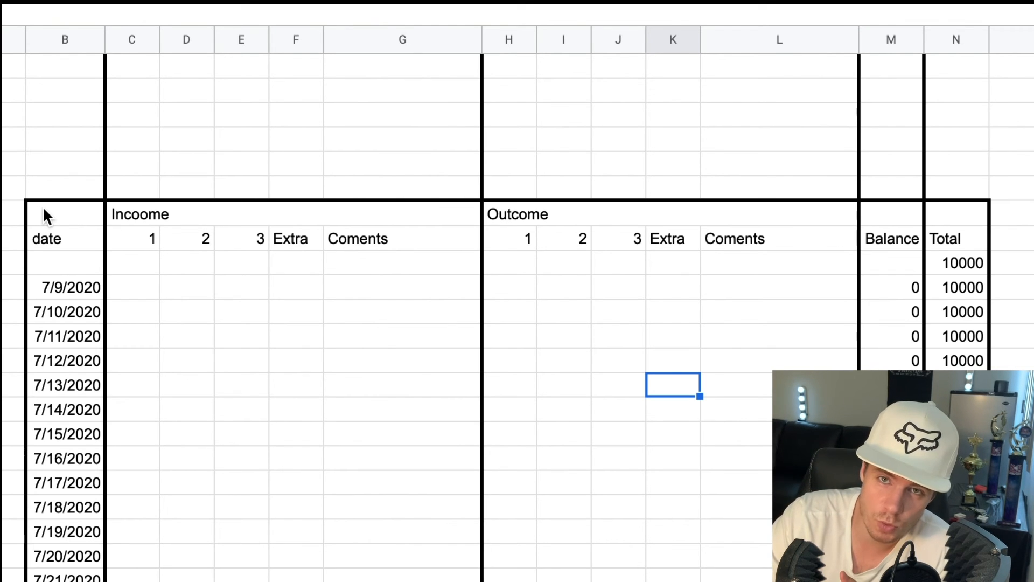
drag(44, 210, 981, 264)
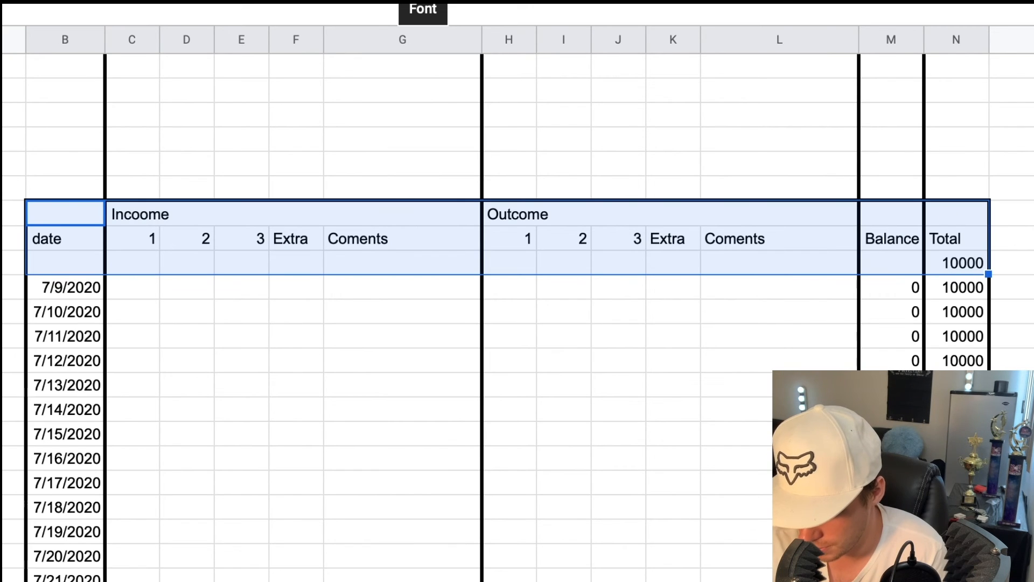
key(ctrl+b)
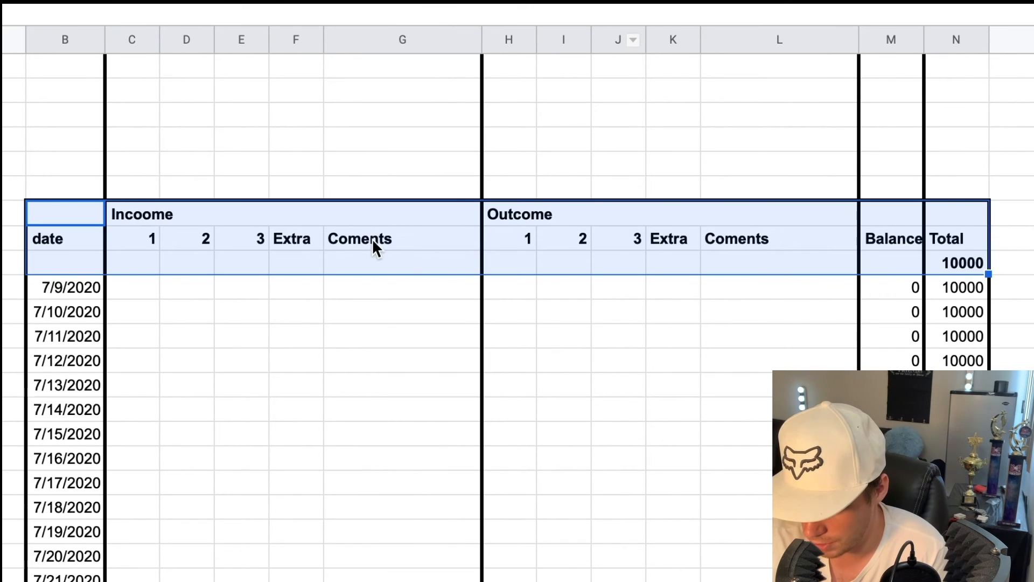
click(878, 2)
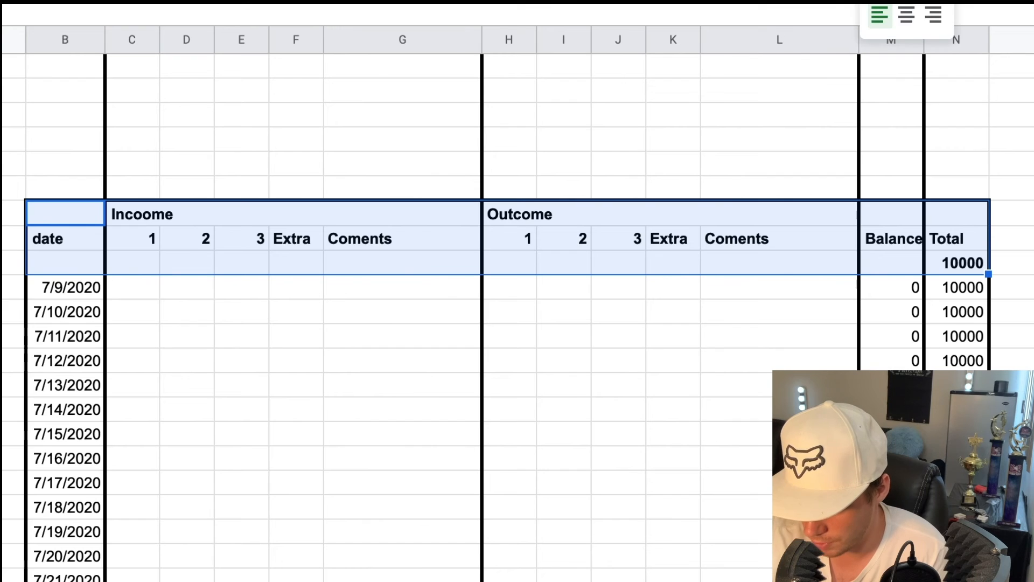
click(905, 16)
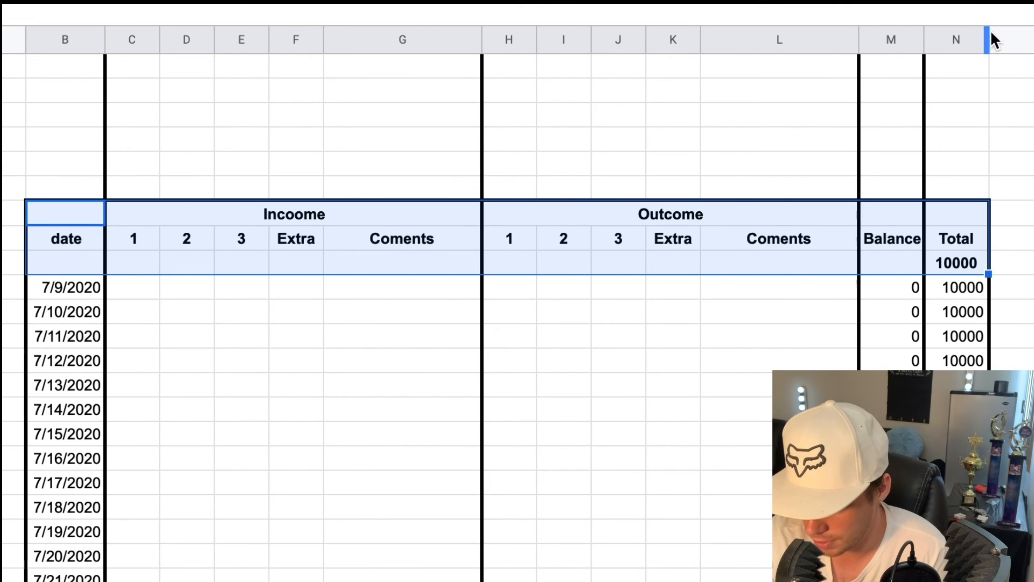
drag(988, 35, 1012, 37)
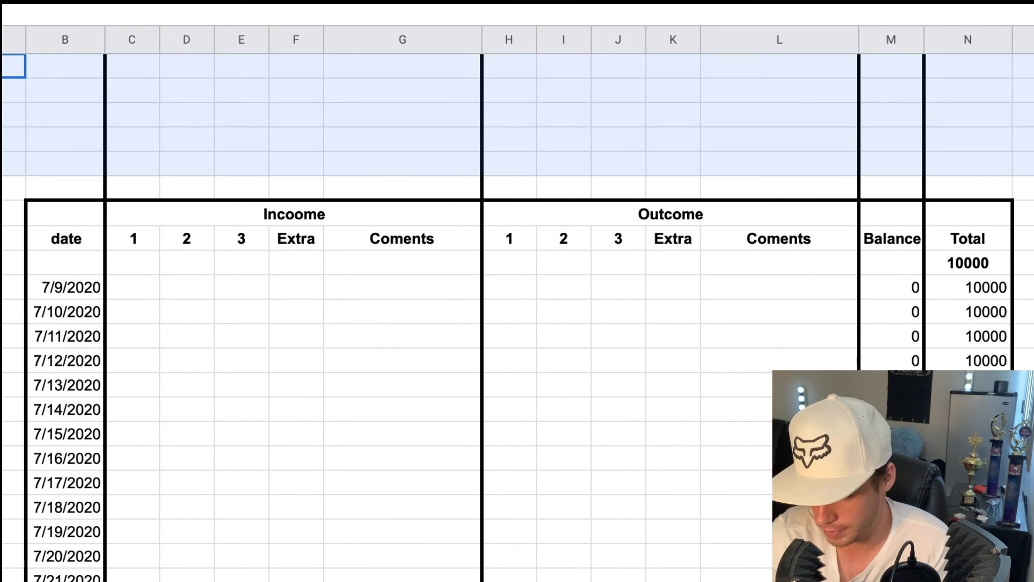
Remove all borders from the empty rows above the table
drag(1, 163, 1, 189)
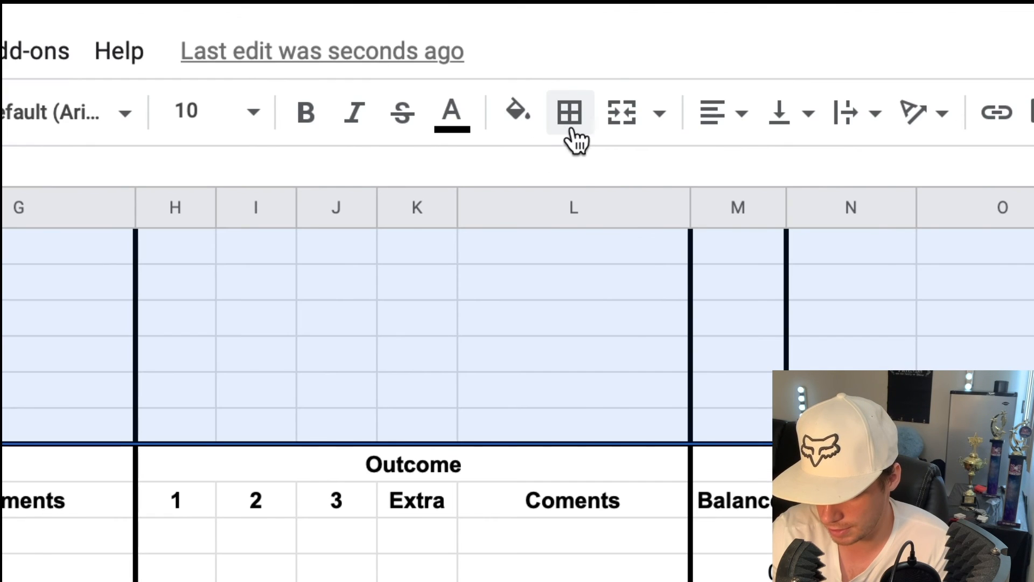
click(569, 112)
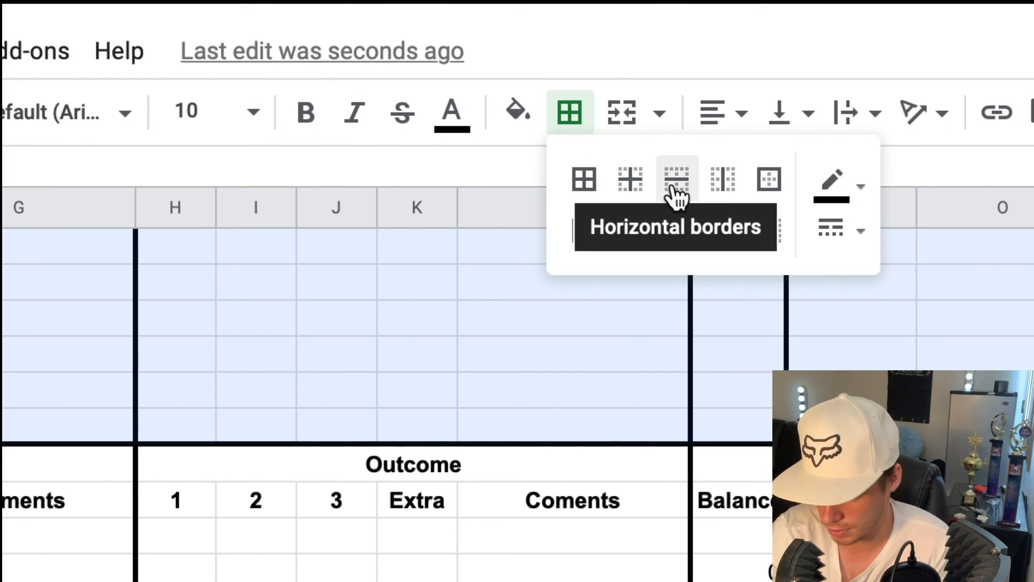
click(731, 196)
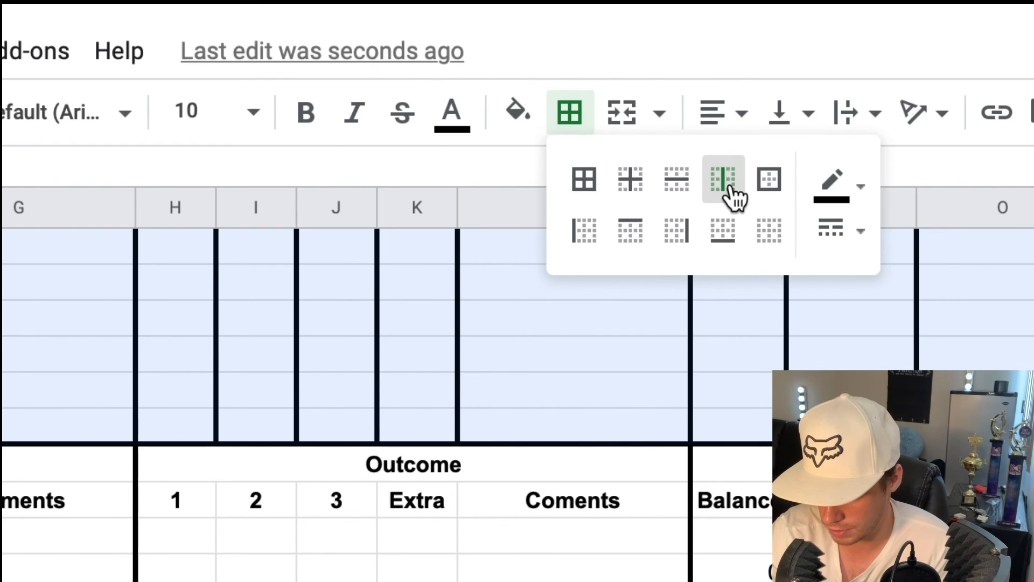
click(770, 232)
click(541, 436)
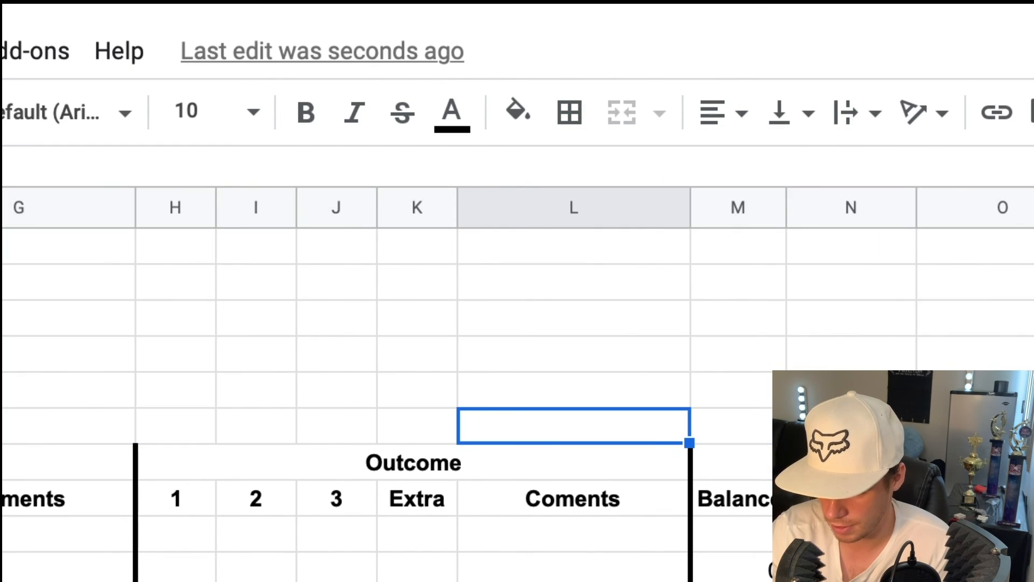
Add a thick top border along the Incoome and Outcome header row, keeping the rows above it free of borders
drag(3, 464, 862, 539)
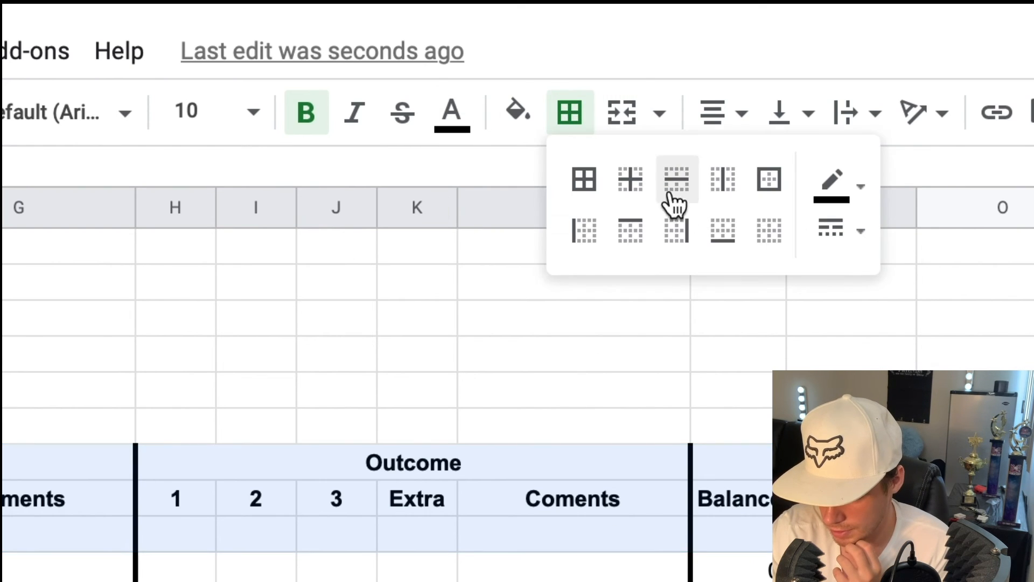
click(636, 244)
click(587, 580)
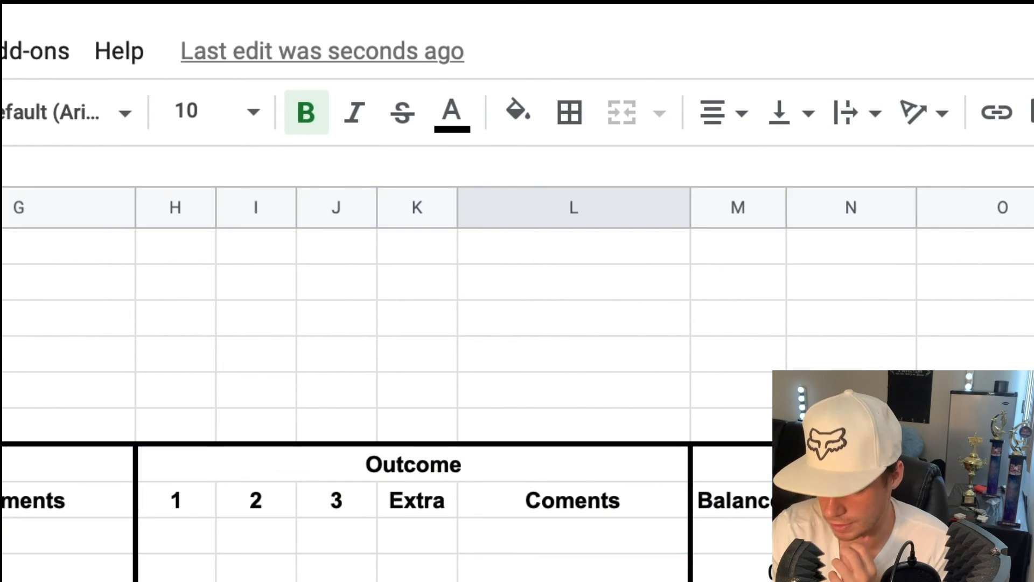
scroll(587, 580, down, 2)
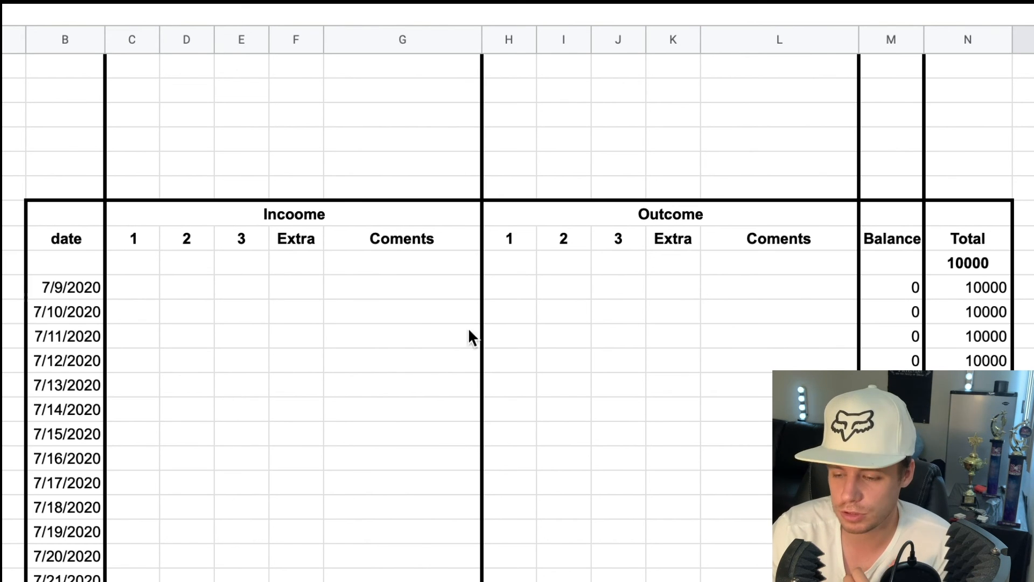
drag(1, 66, 1, 139)
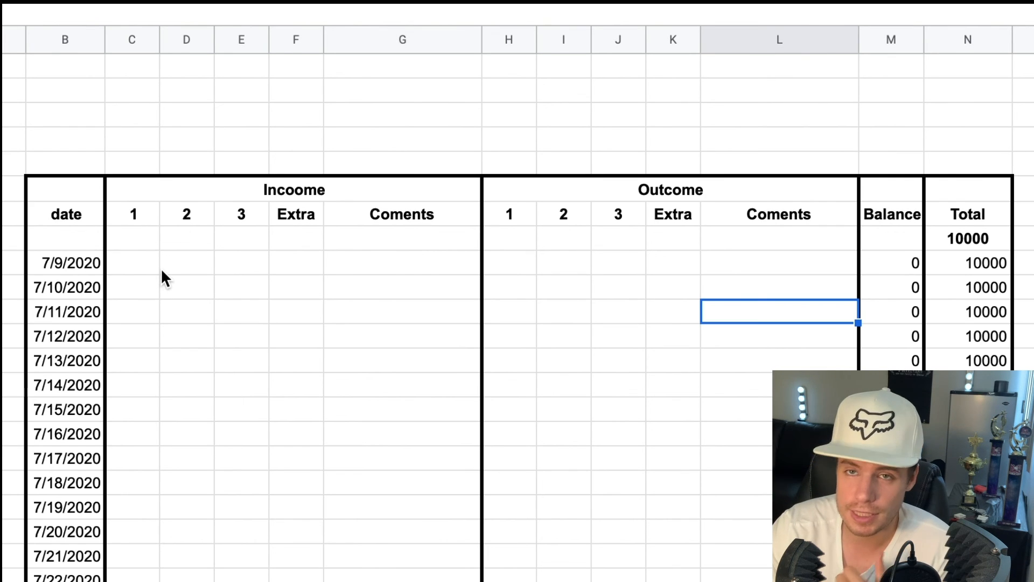
Enter 200 as income 1 for 7/10/2020 and check that day's Total
click(146, 286)
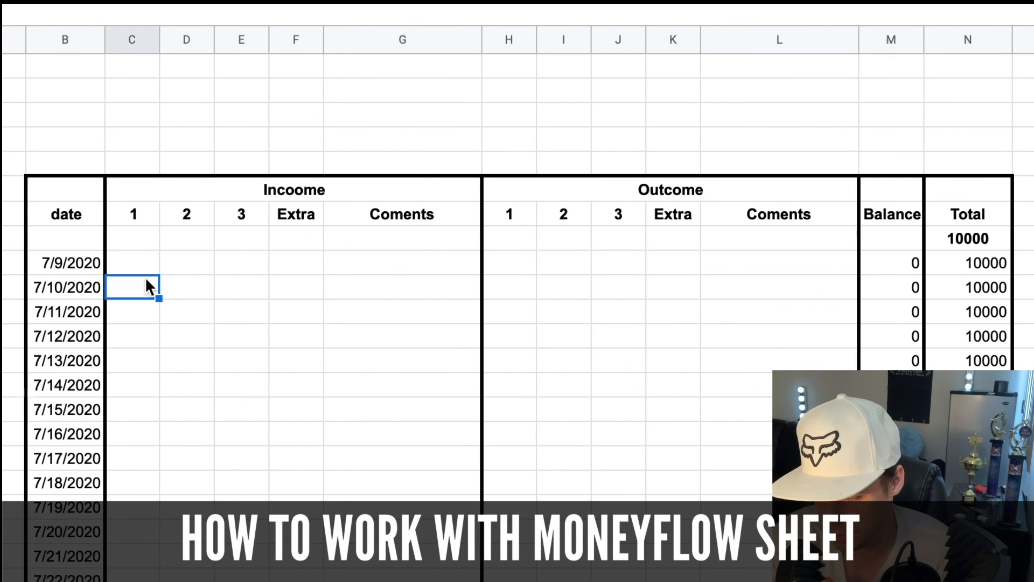
text(200)
key(Return)
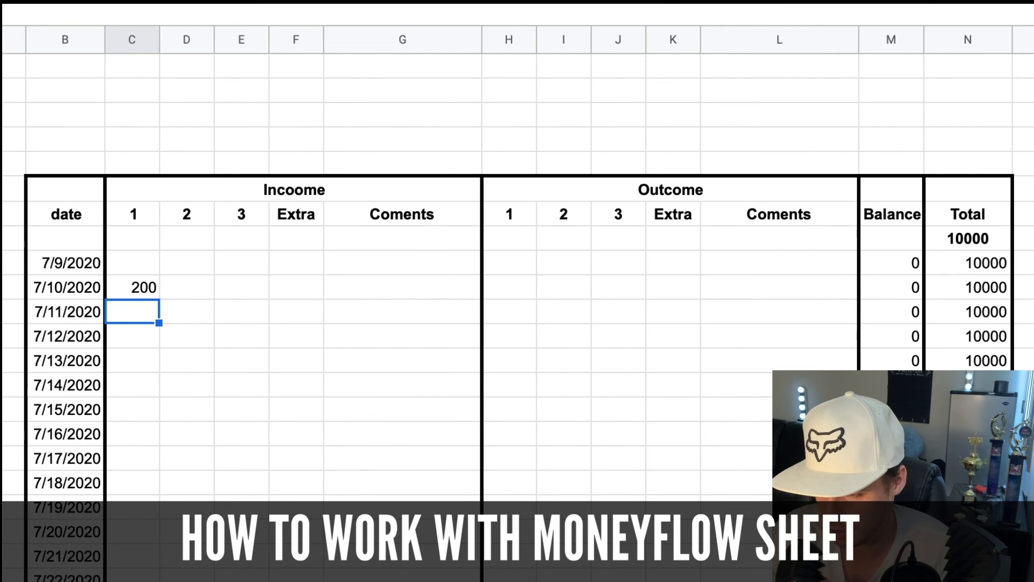
click(998, 295)
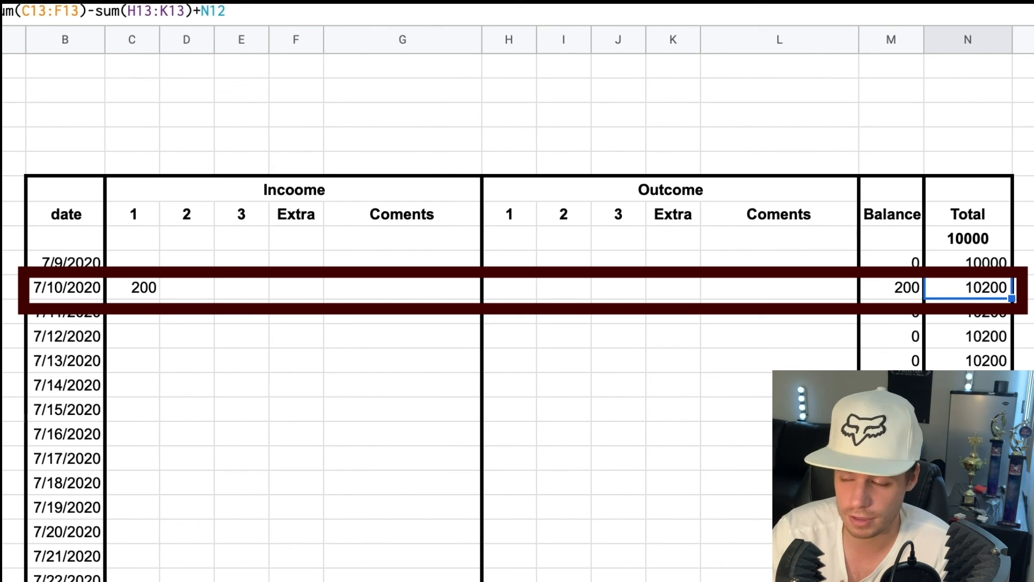
Enter 100 as outcome 2 for 7/11/2020 and check that day's Total
click(563, 318)
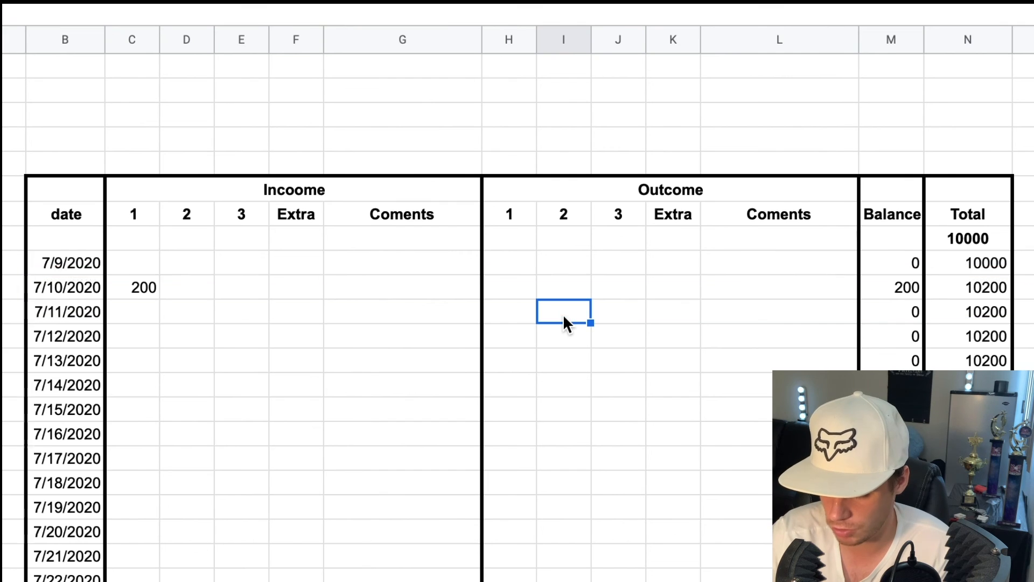
text(100)
key(Return)
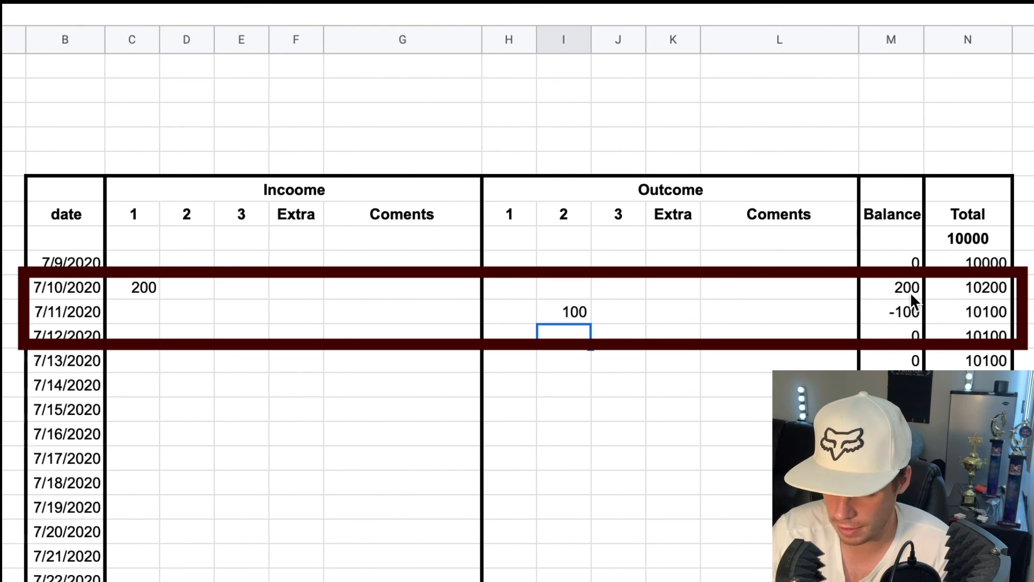
click(980, 311)
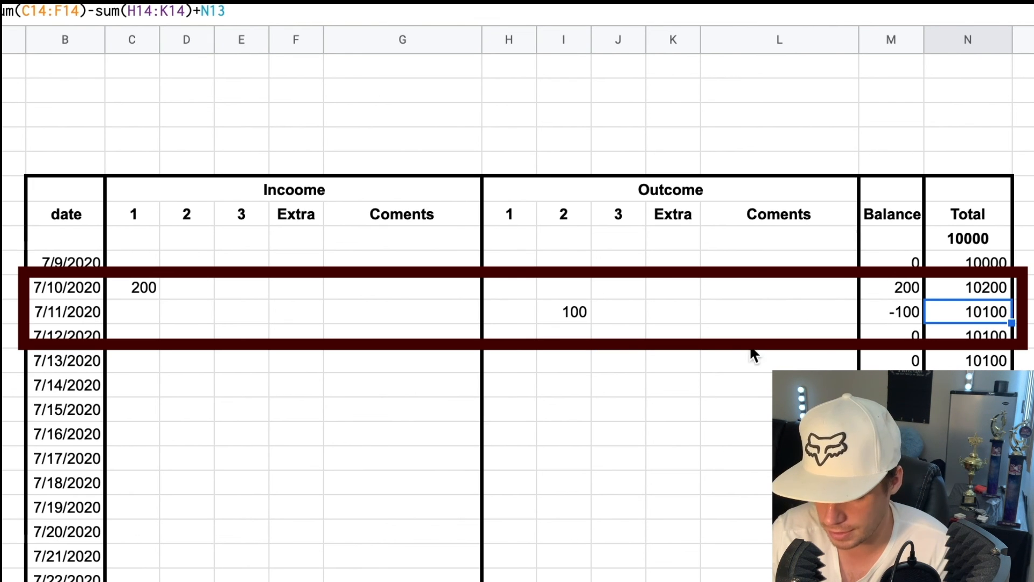
Examine the date of the 200 income entry by selecting its cell and the whole 7/10/2020 row
scroll(183, 474, down, 3)
scroll(176, 469, up, 5)
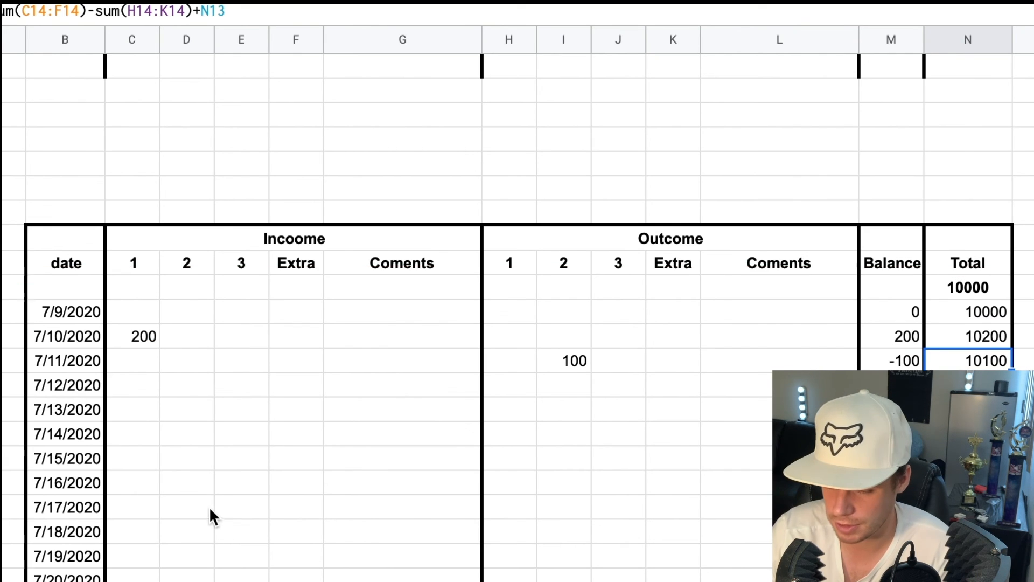
scroll(209, 506, down, 3)
click(137, 259)
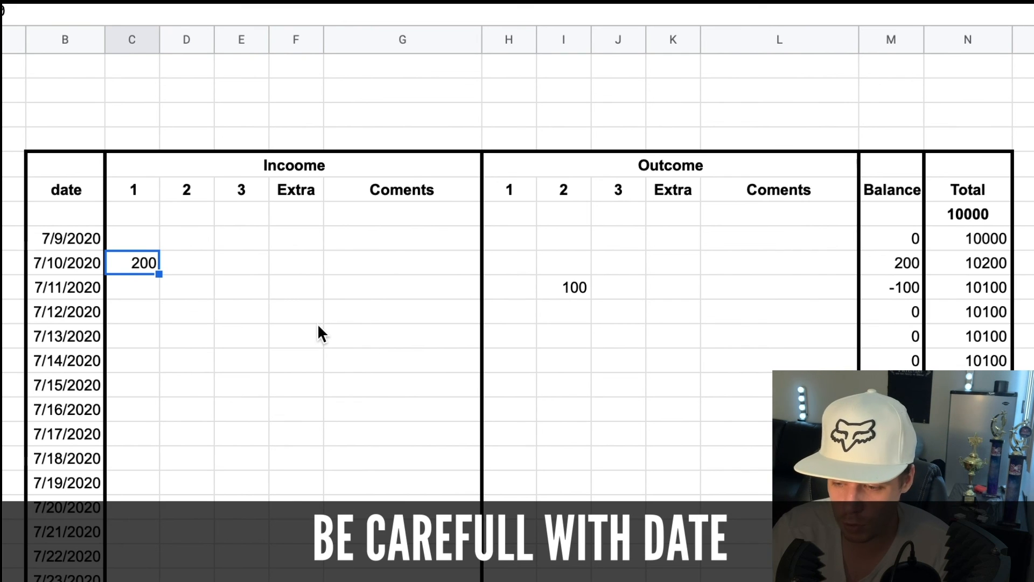
scroll(161, 388, down, 2)
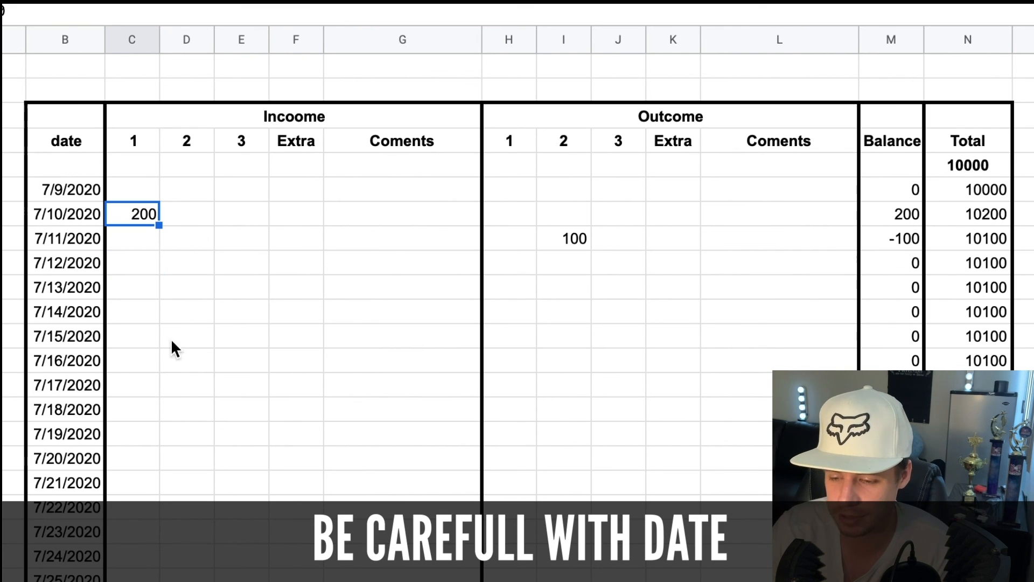
click(1, 214)
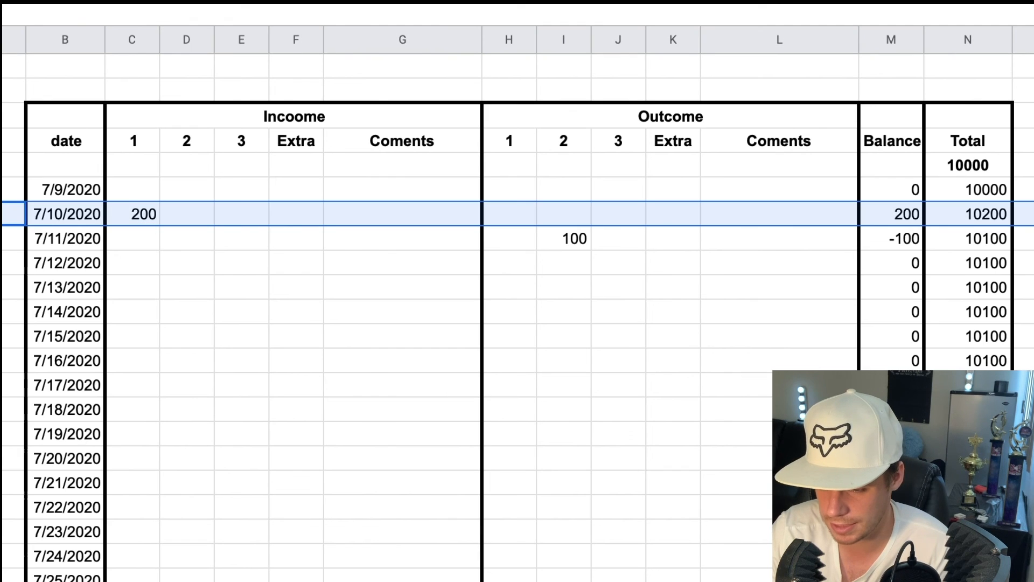
Enter the sum formula =100+27+45 as income 1 for 7/11/2020 and reselect its cell
click(132, 238)
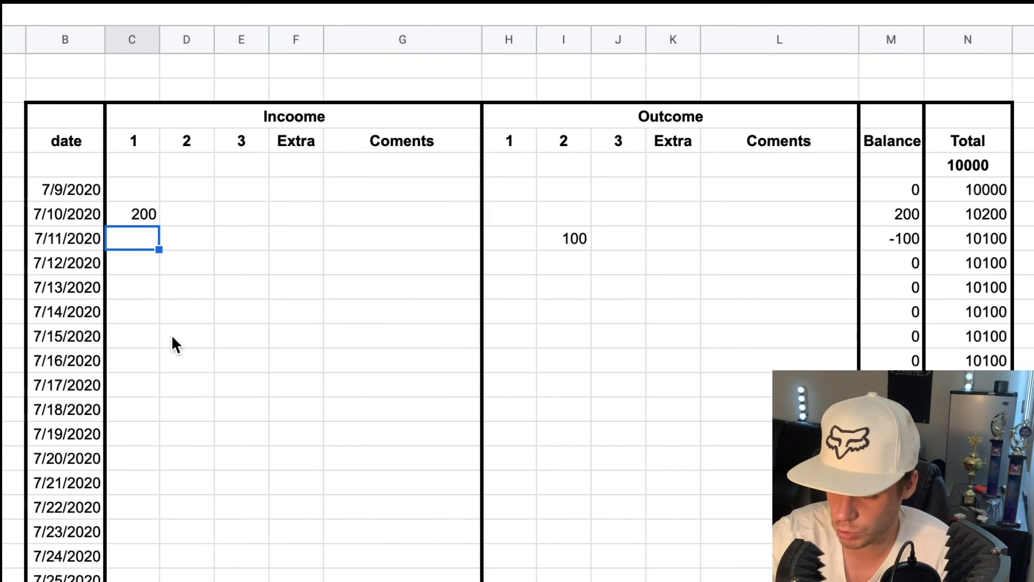
text(=)
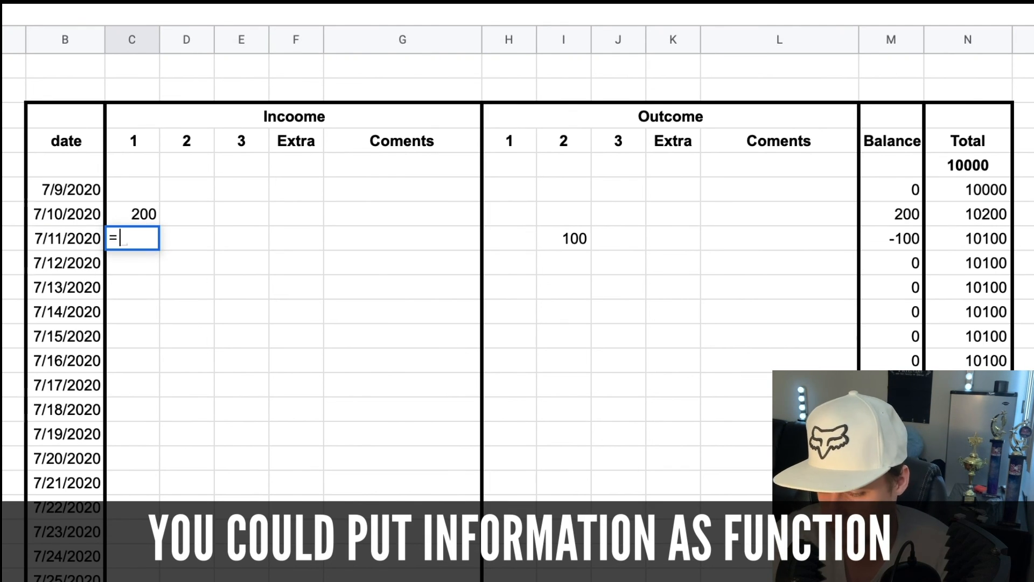
text(100+)
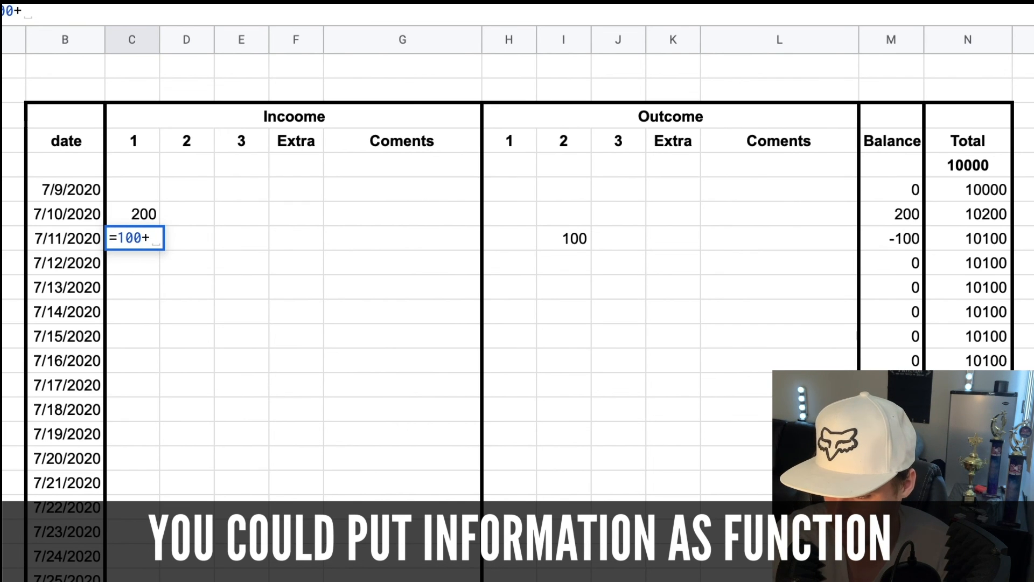
text(27+)
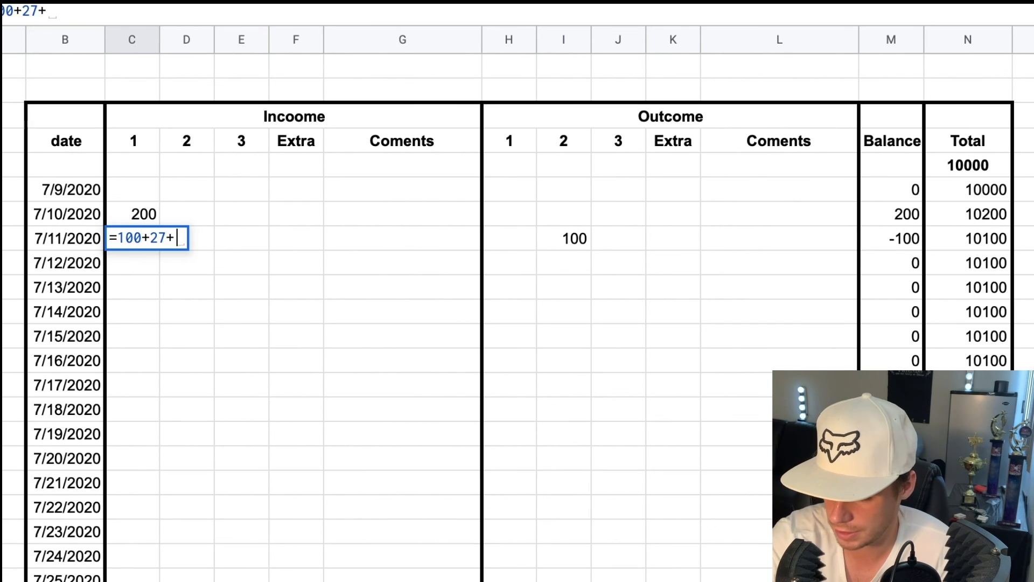
text(45)
key(Return)
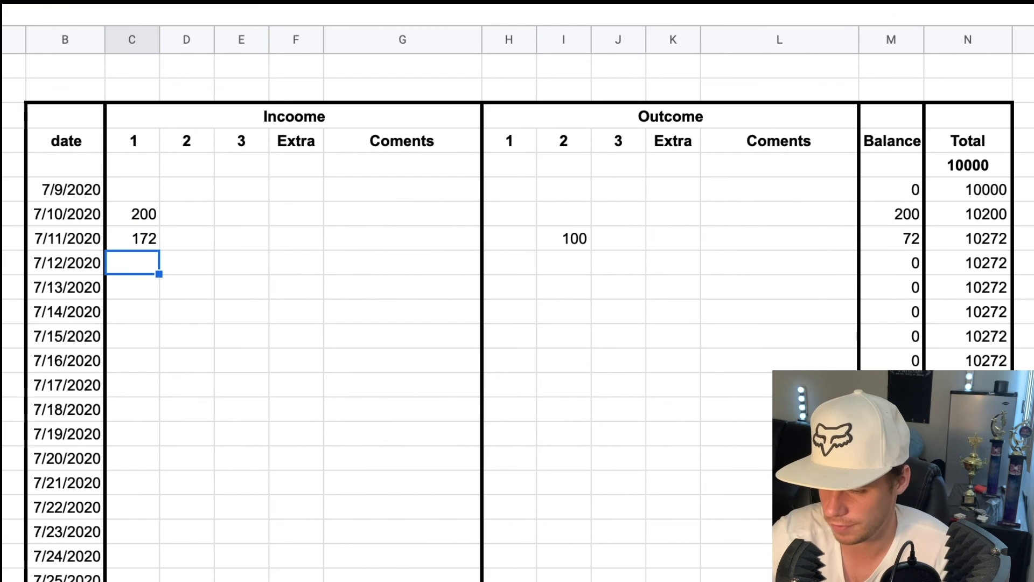
click(136, 242)
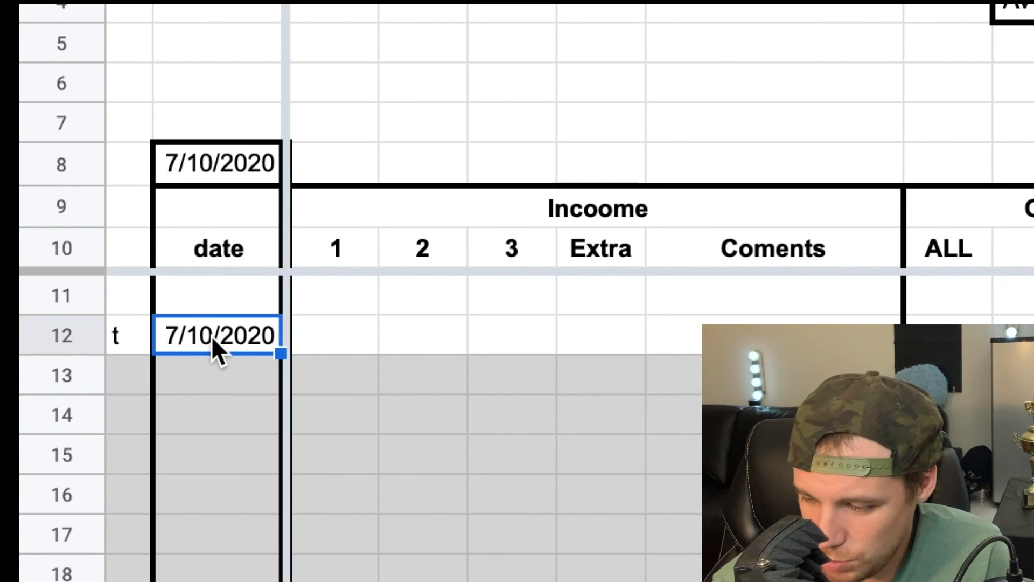
Set the first date in the date column, cell B12, to 7/9/2020 and reselect that cell
text(7)
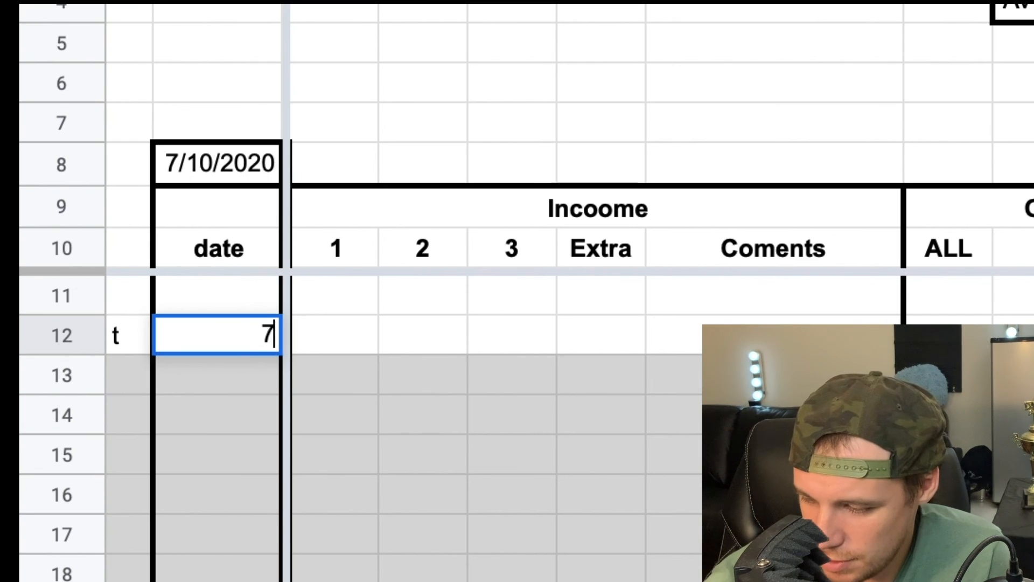
text(/9/)
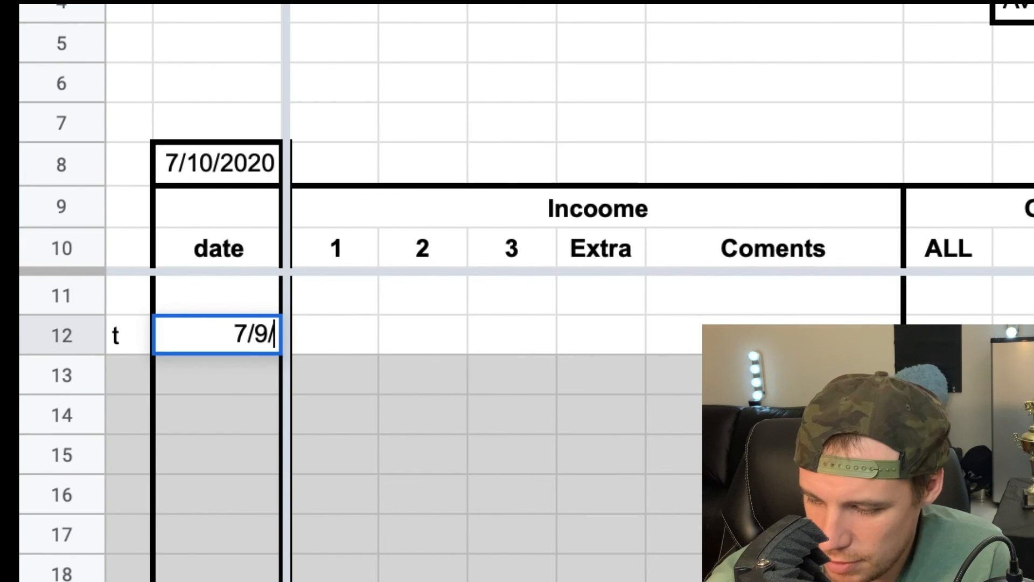
text(2020)
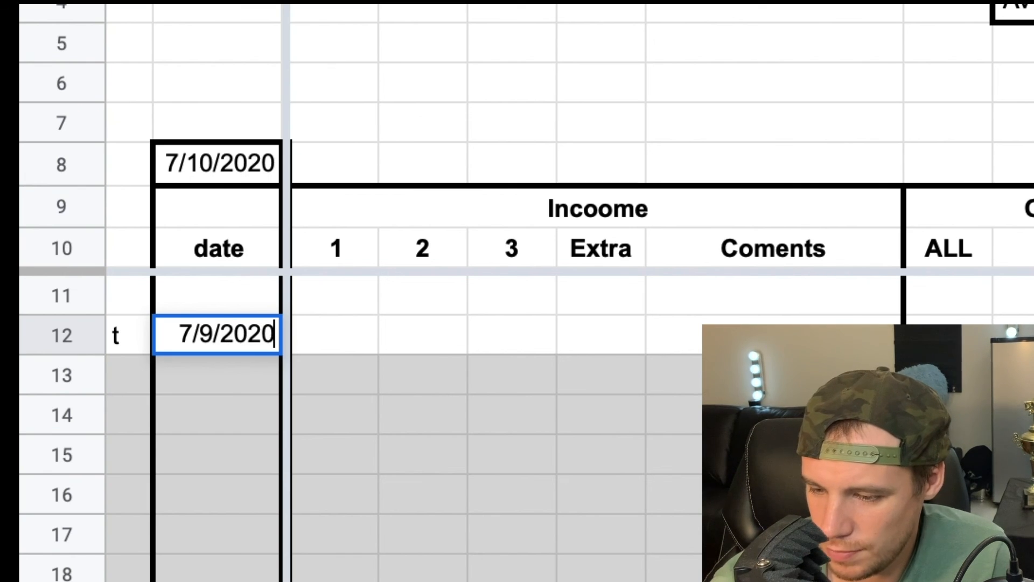
key(Return)
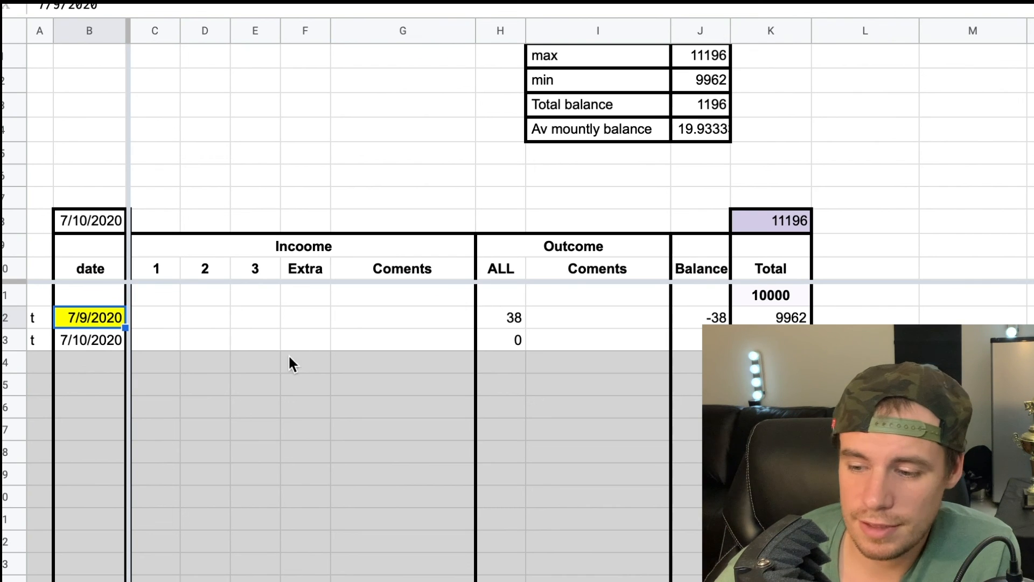
click(205, 322)
click(72, 318)
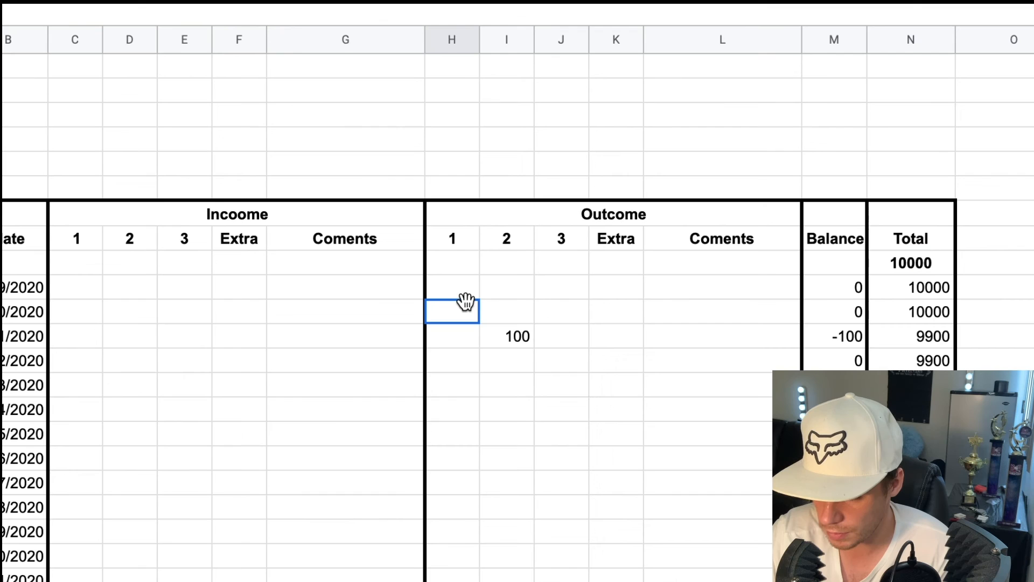
Clear the sample outcome entries in columns 1 through Extra for 7/10/2020 to 7/13/2020
drag(463, 305, 632, 377)
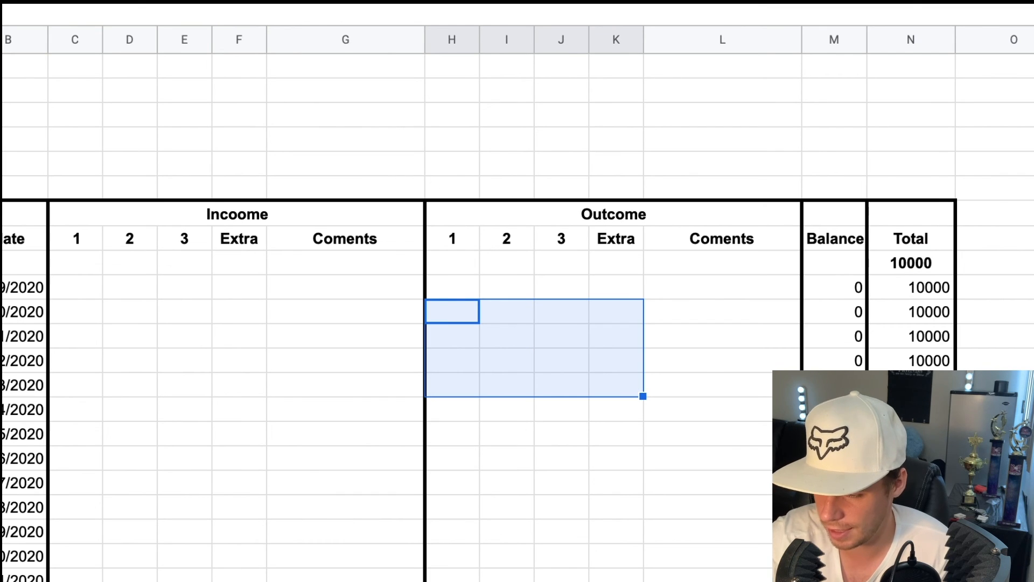